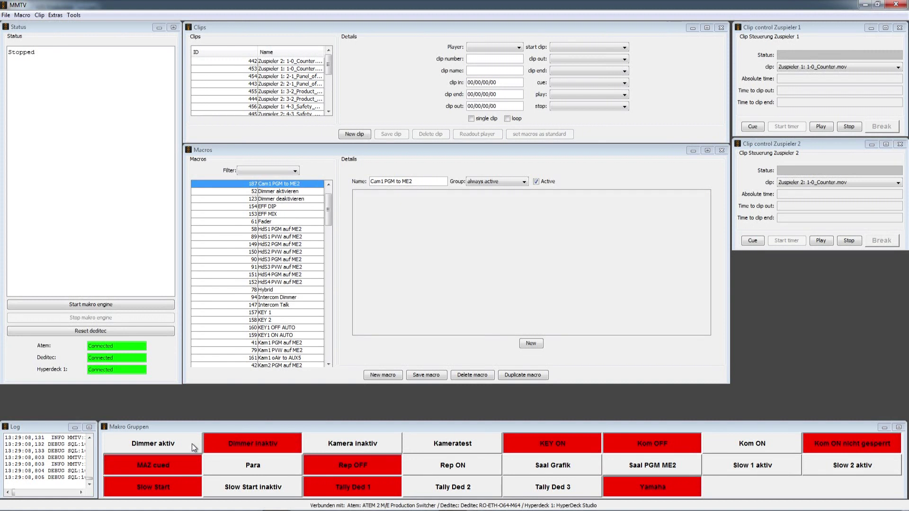
# Activate the Dimmer aktiv macro group and deactivate it again
pyautogui.click(183, 445)
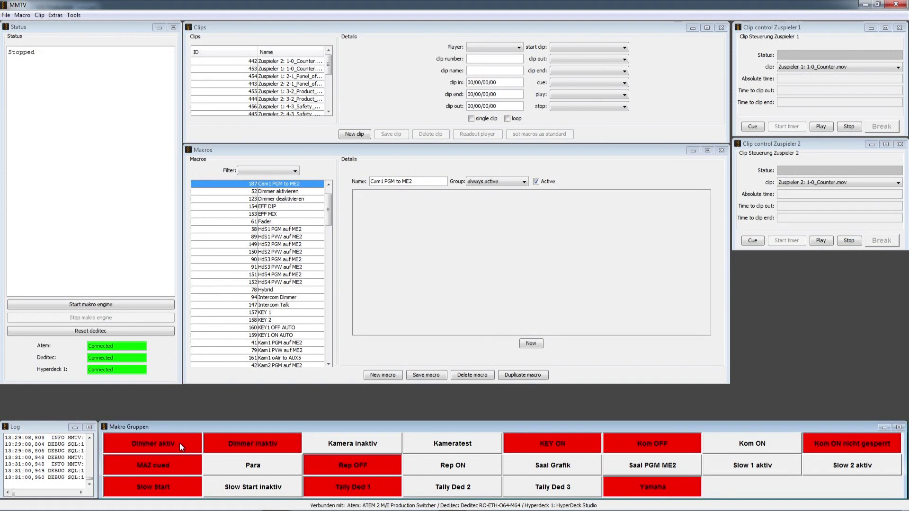
pyautogui.click(179, 442)
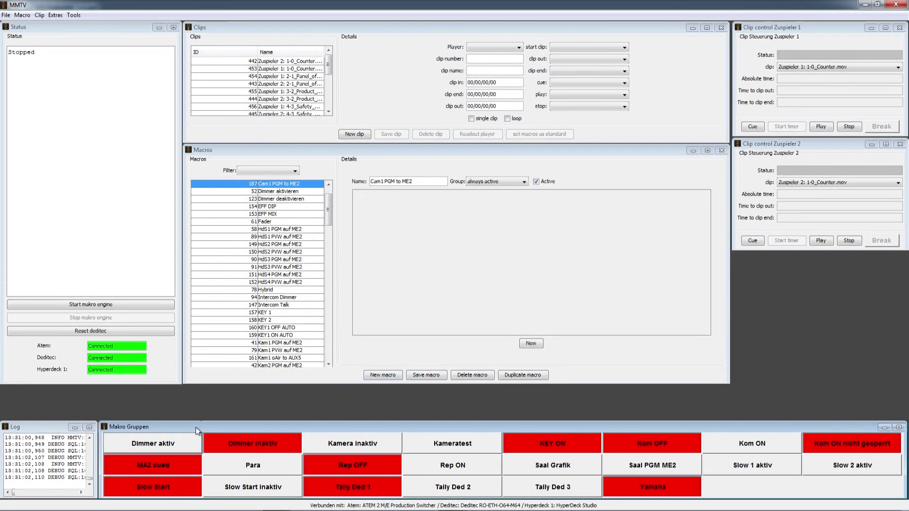
# Open the macro groups manager to view its group list and editing options, and close it again
pyautogui.click(23, 15)
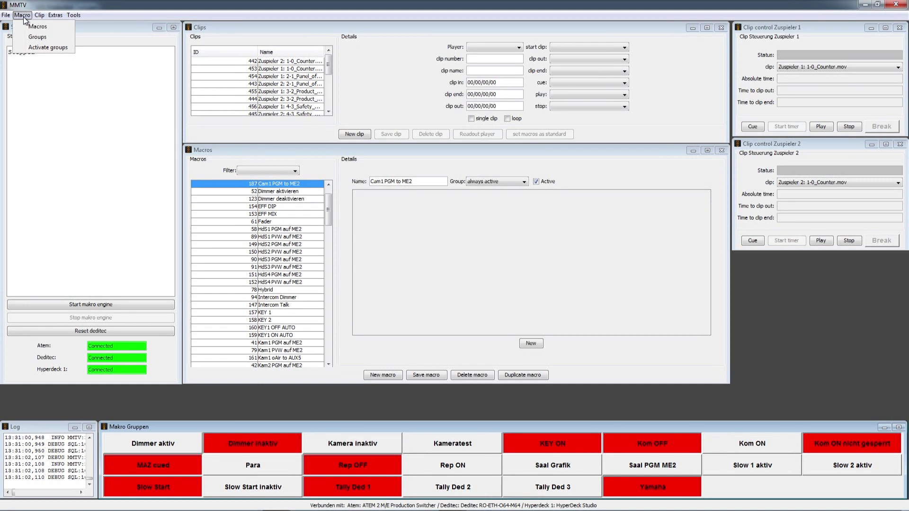
pyautogui.click(36, 37)
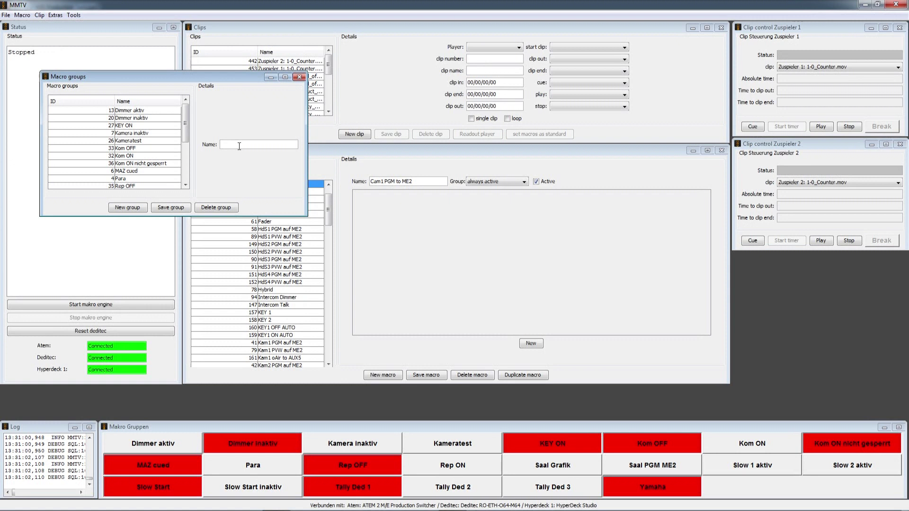
pyautogui.click(185, 210)
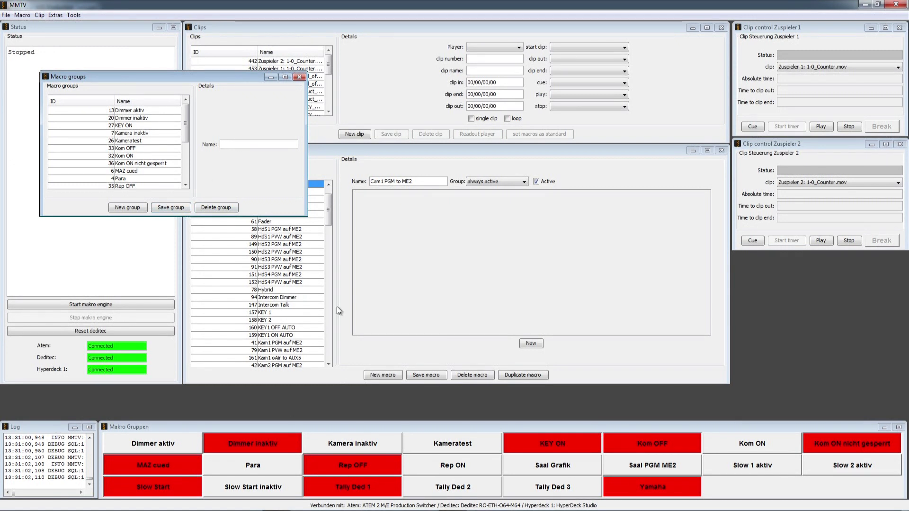
pyautogui.click(300, 77)
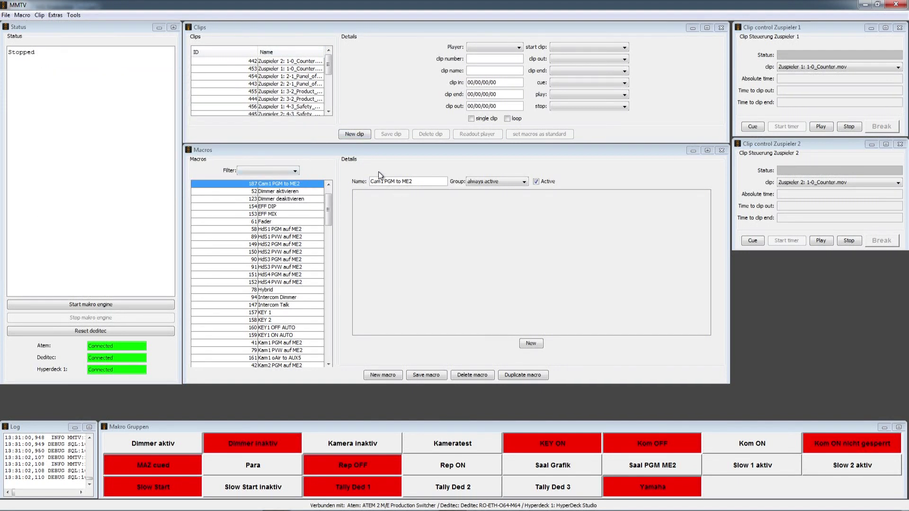
# Assign the Cam1 PGM to ME2 macro to the Dimmer aktiv group
pyautogui.click(505, 184)
pyautogui.click(505, 185)
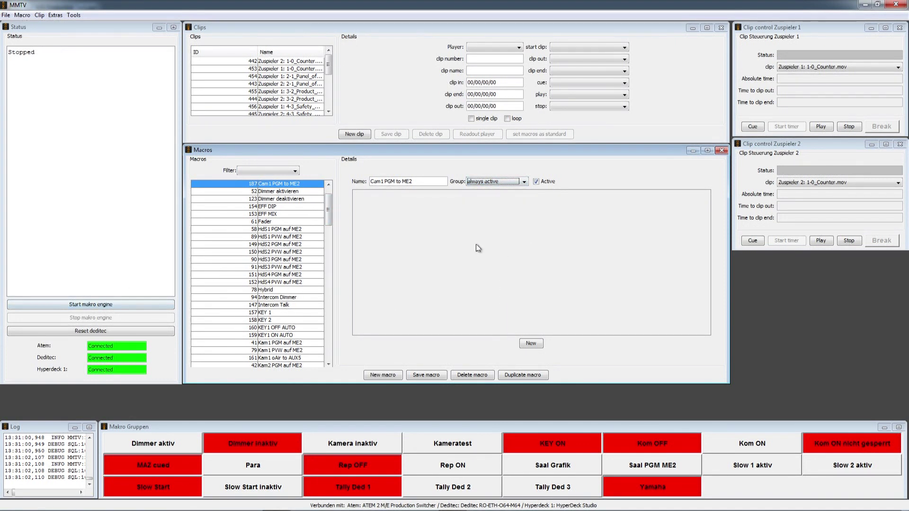
pyautogui.click(525, 181)
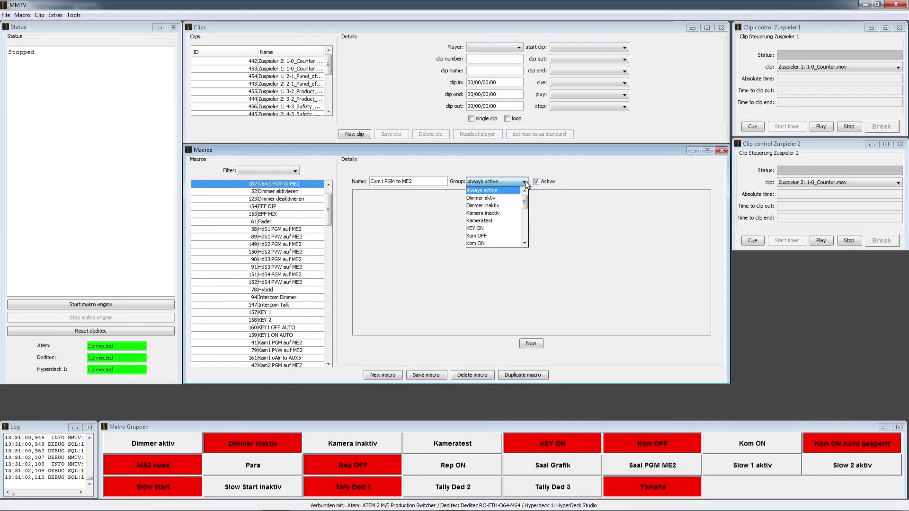
pyautogui.click(507, 196)
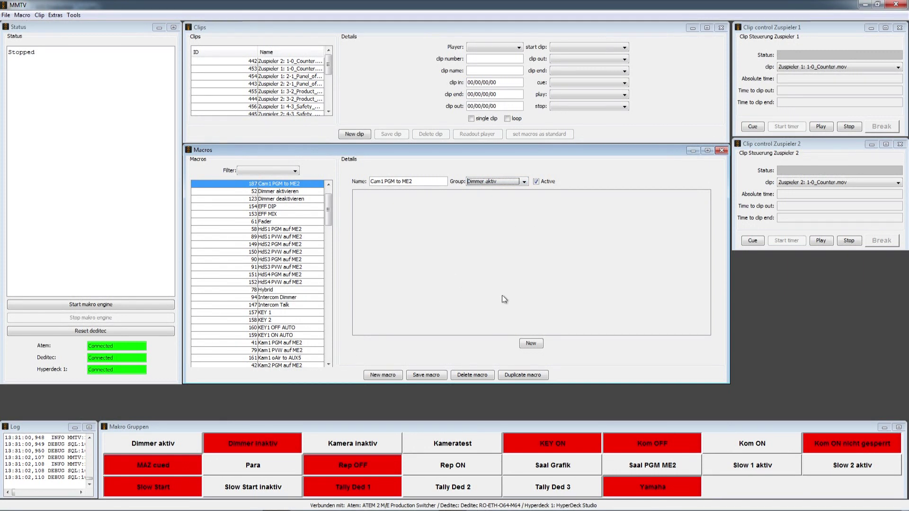
# Set the Cam1 PGM to ME2 macro's group to always active and save the macro
pyautogui.click(525, 181)
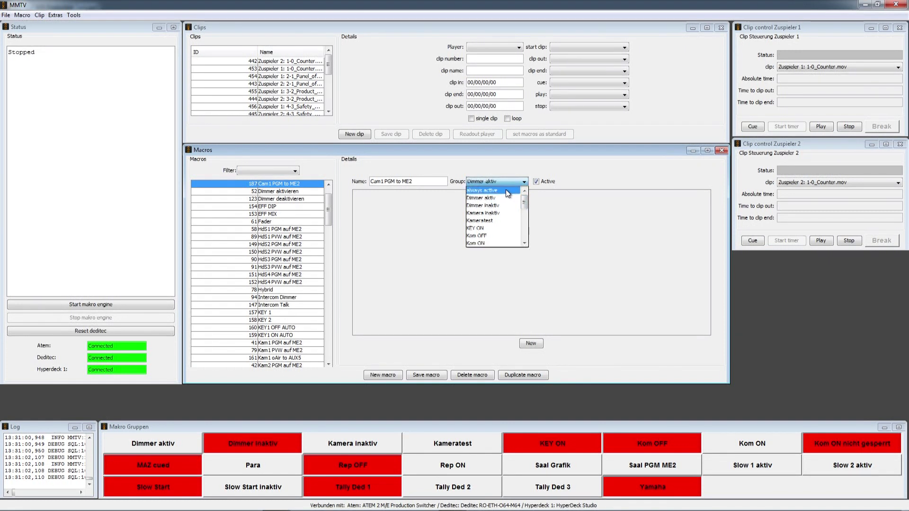
pyautogui.click(505, 191)
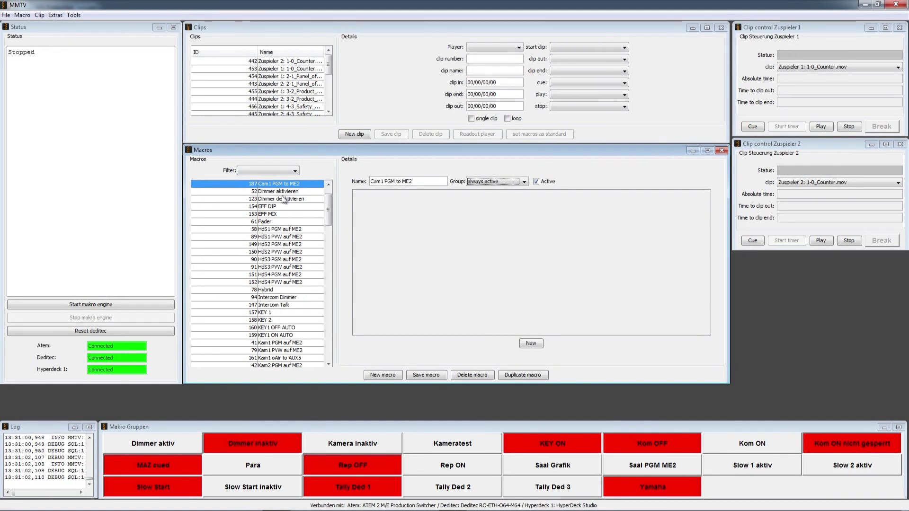
pyautogui.click(441, 376)
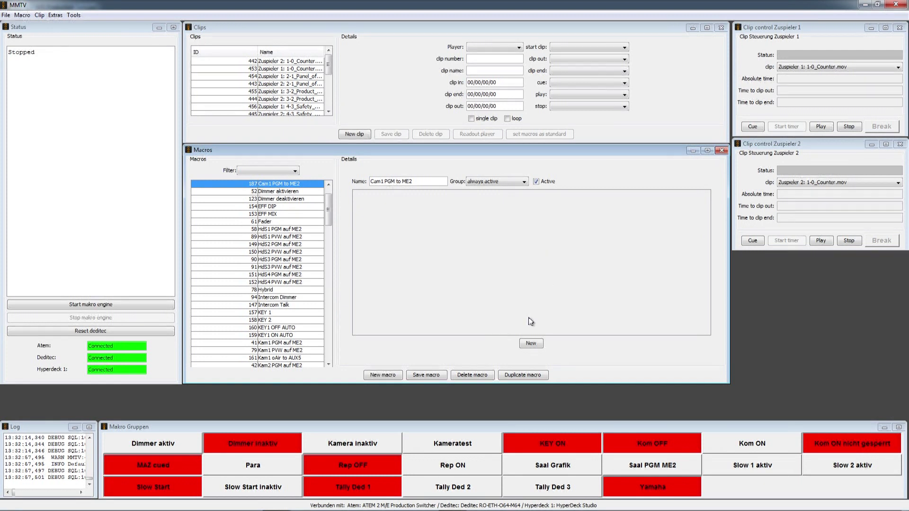
# Add a wait_to_event command to the Cam1 PGM to ME2 macro and open its event editor
pyautogui.click(531, 343)
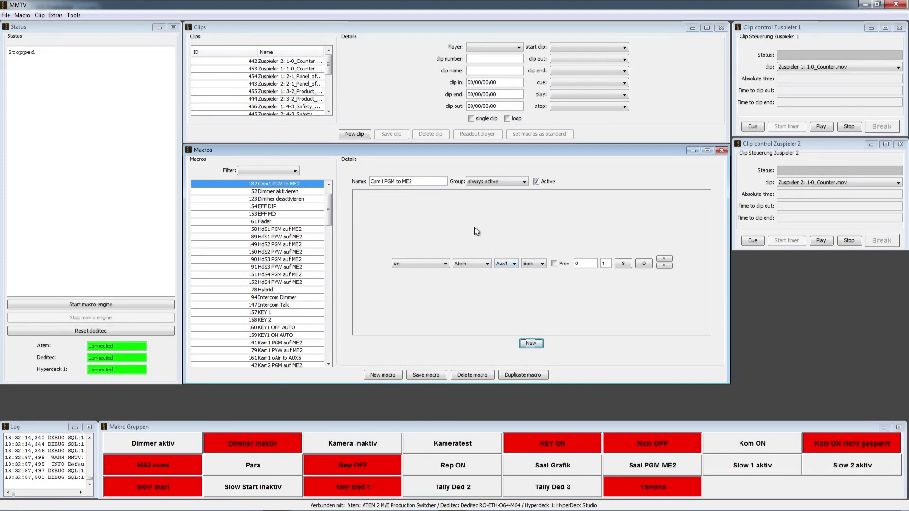
pyautogui.click(444, 263)
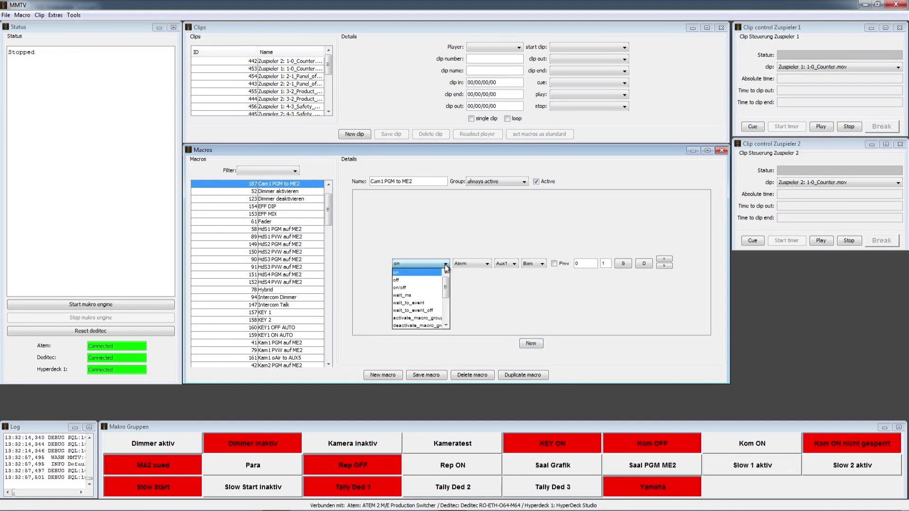
pyautogui.click(436, 303)
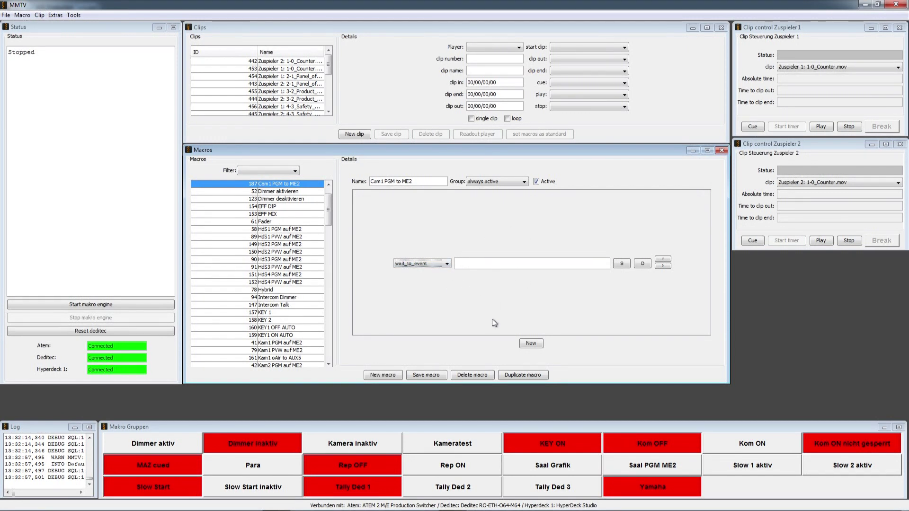
pyautogui.click(467, 264)
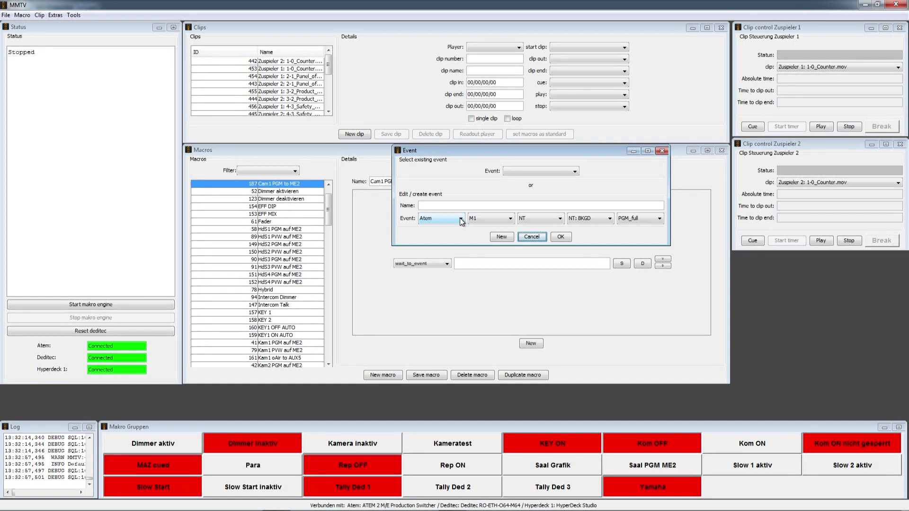
# Define the Atem event on mix effect M1 with type Source and input Cam1
pyautogui.click(499, 222)
pyautogui.click(498, 222)
pyautogui.click(497, 229)
pyautogui.click(530, 219)
pyautogui.click(530, 228)
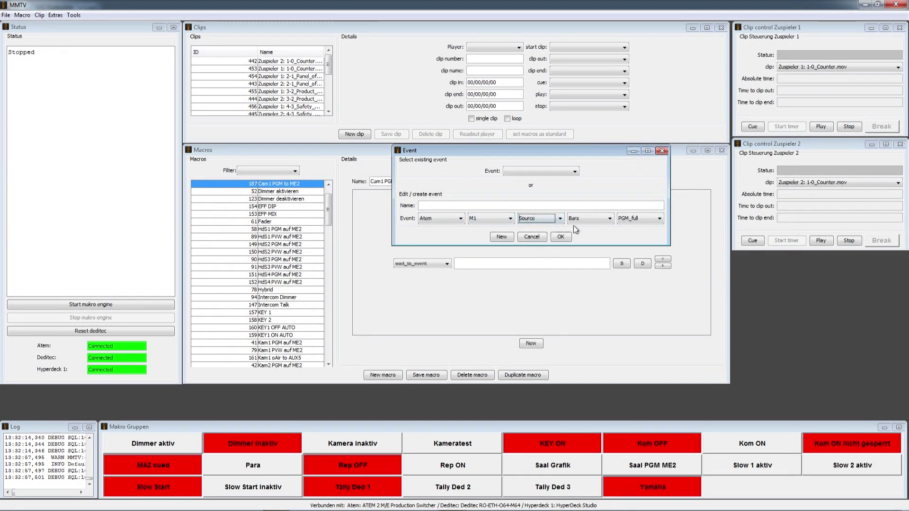
pyautogui.click(610, 219)
pyautogui.moveTo(611, 240); pyautogui.dragTo(610, 274)
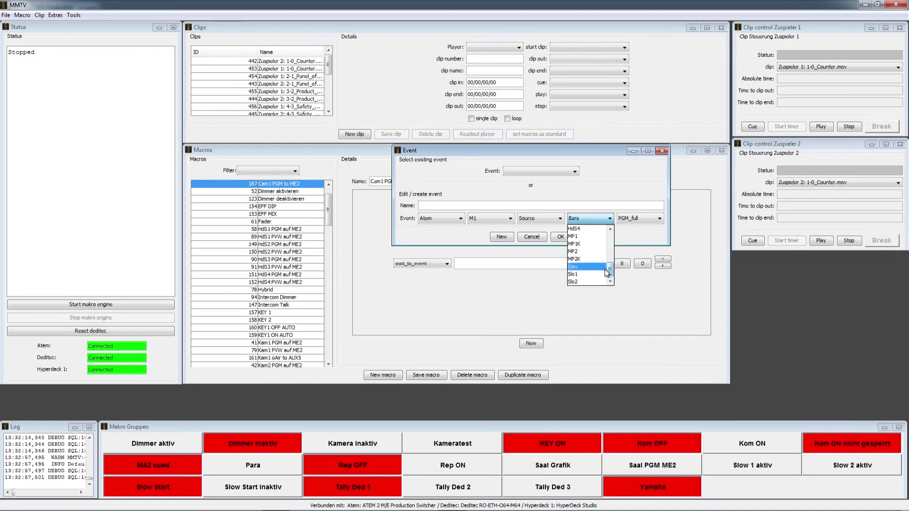
pyautogui.scroll(5, 604, 258)
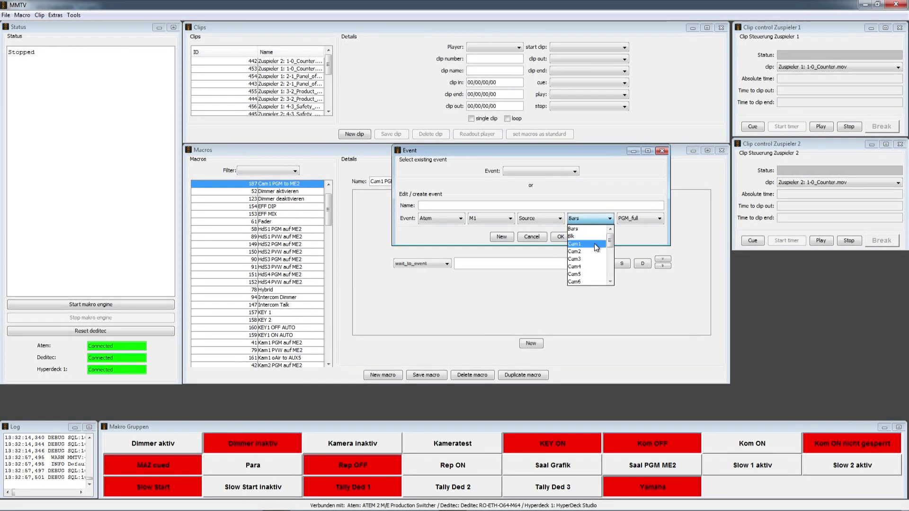
pyautogui.click(595, 243)
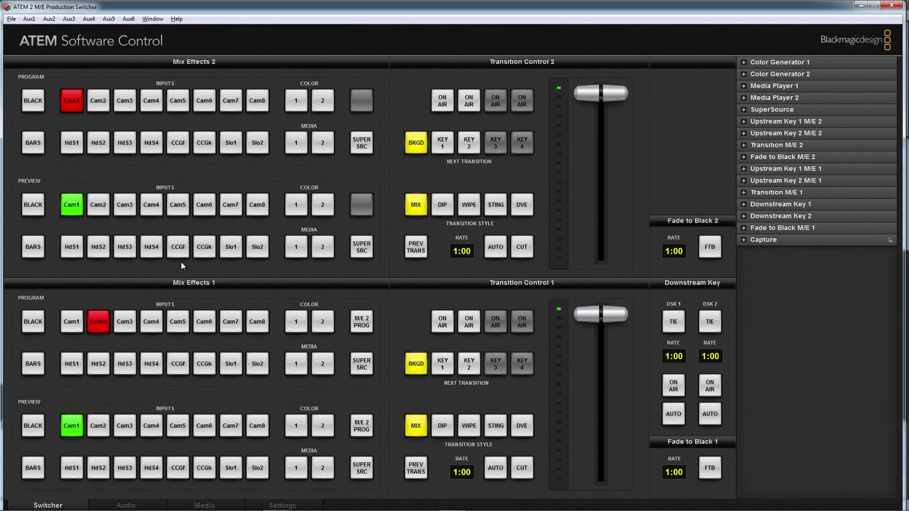
# In ATEM Software Control, switch the Mix Effects 1 program to Cam1, and afterwards set both program and preview to Cam3
pyautogui.click(73, 325)
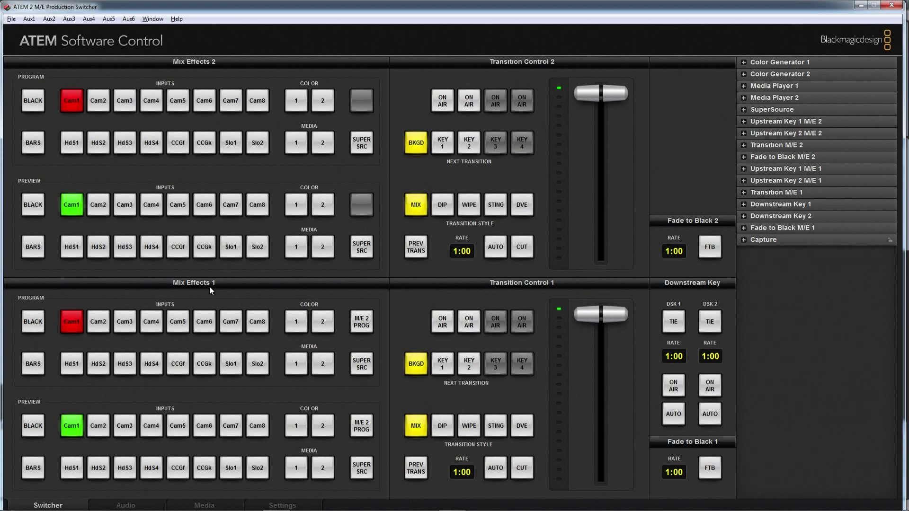
pyautogui.click(127, 325)
pyautogui.click(127, 429)
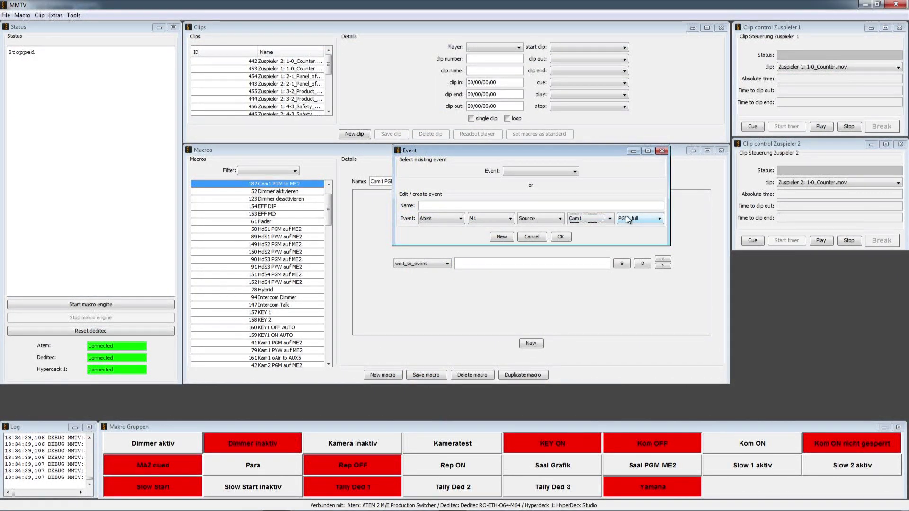
# Return to MMTV and set the Cam1 event's state to PGM_fade
pyautogui.click(628, 219)
pyautogui.click(640, 232)
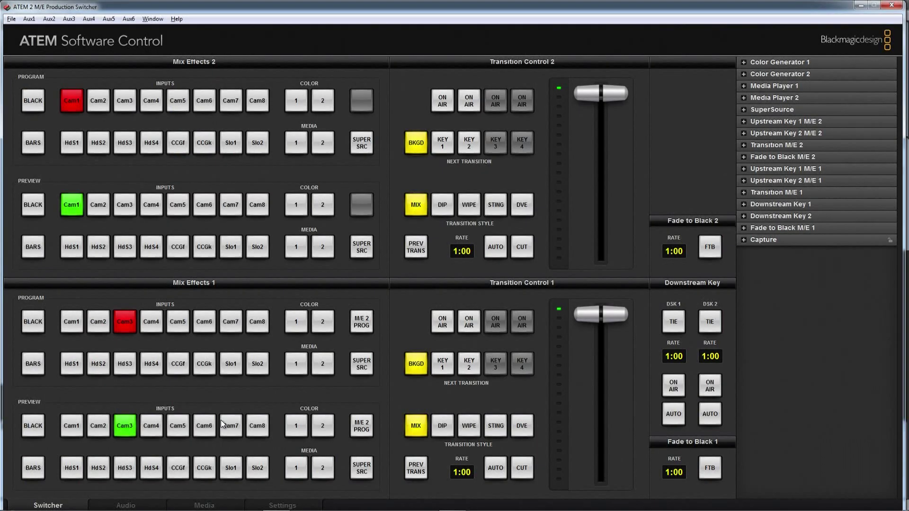
# In ATEM Software Control, put Cam1 on the Mix Effects 1 preview, and move the Transition Control 1 fader slightly down and back
pyautogui.click(70, 424)
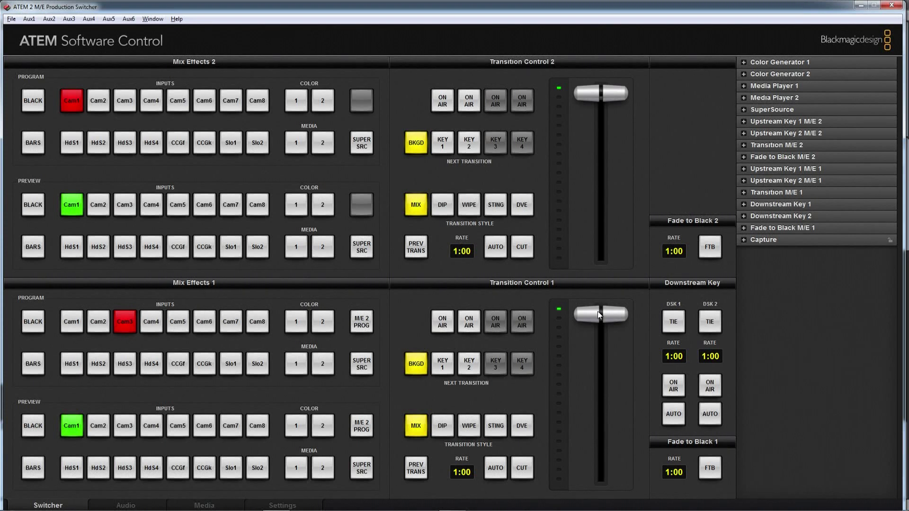
pyautogui.moveTo(600, 316); pyautogui.dragTo(600, 322)
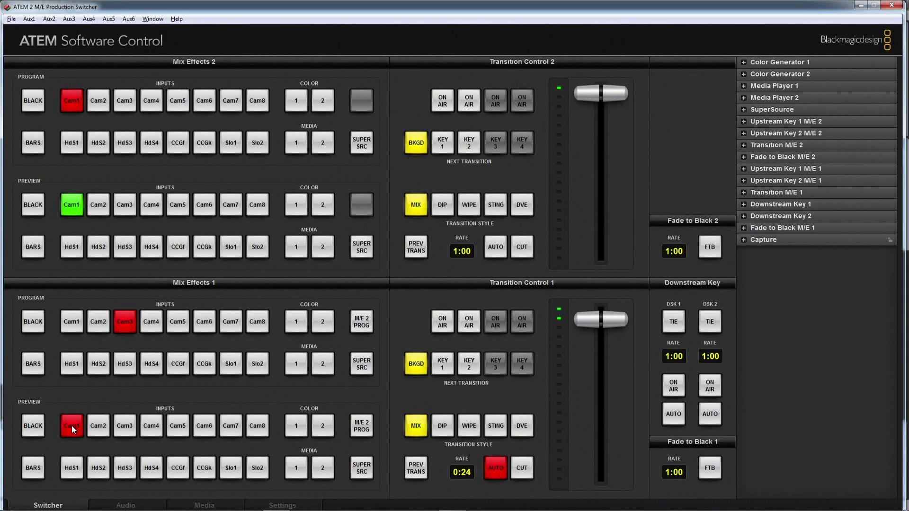
pyautogui.moveTo(591, 327); pyautogui.dragTo(595, 306)
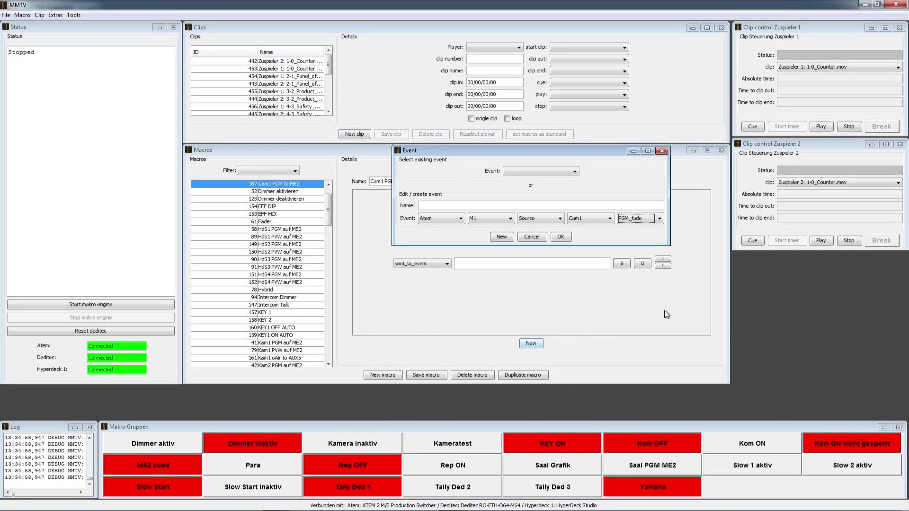
# Set the event's state to PRV in MMTV, and select Cam1 as the Mix Effects 1 preview in ATEM Software Control
pyautogui.click(659, 219)
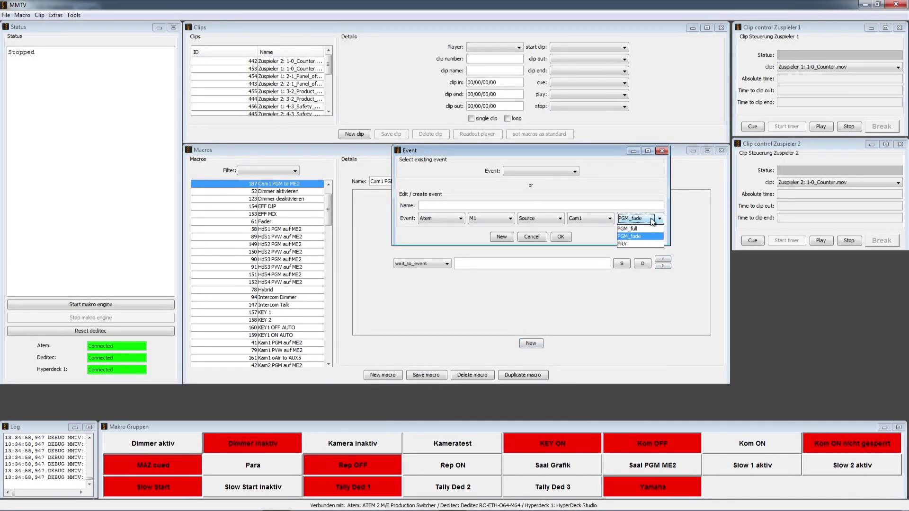
pyautogui.click(640, 239)
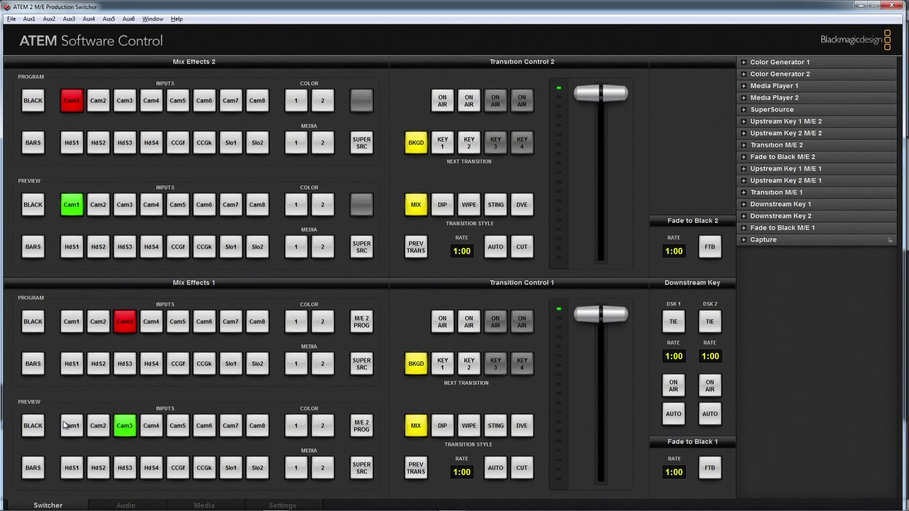
pyautogui.click(72, 425)
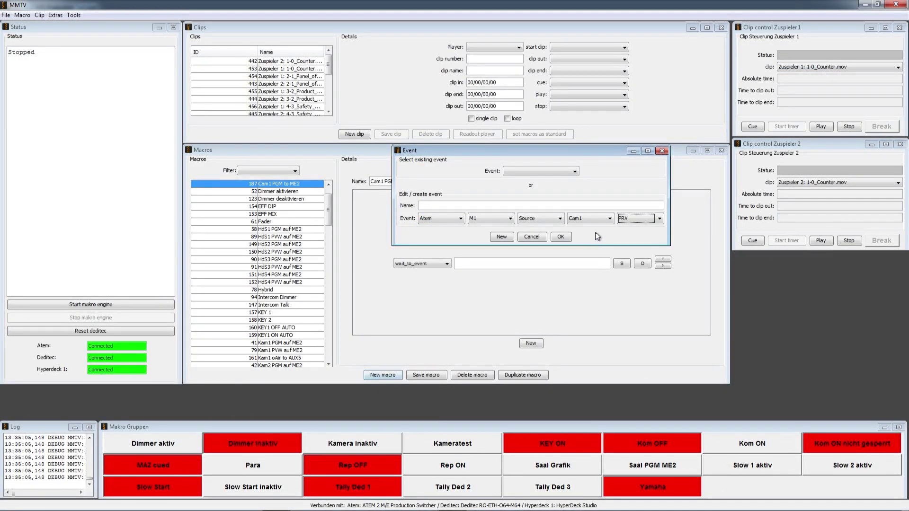
# Set the event's state to PGM_full and its mix effects bus to M2
pyautogui.click(639, 220)
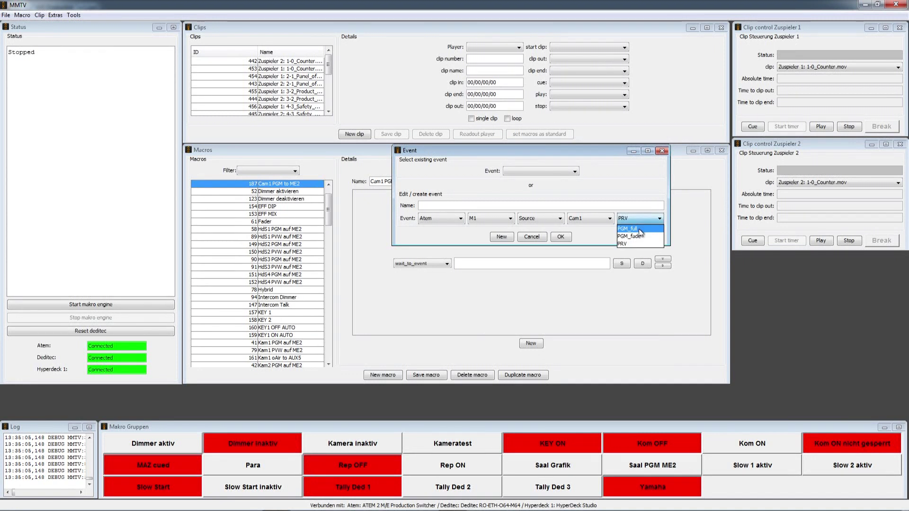
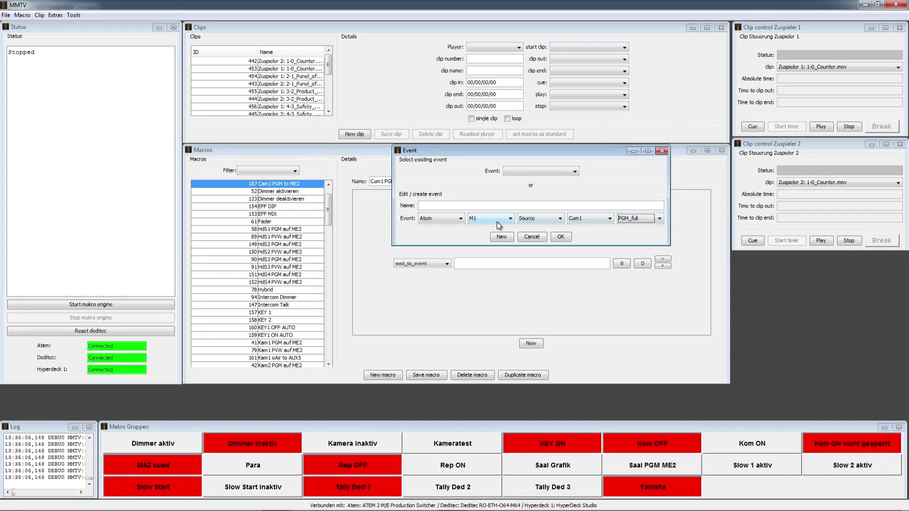
pyautogui.click(502, 219)
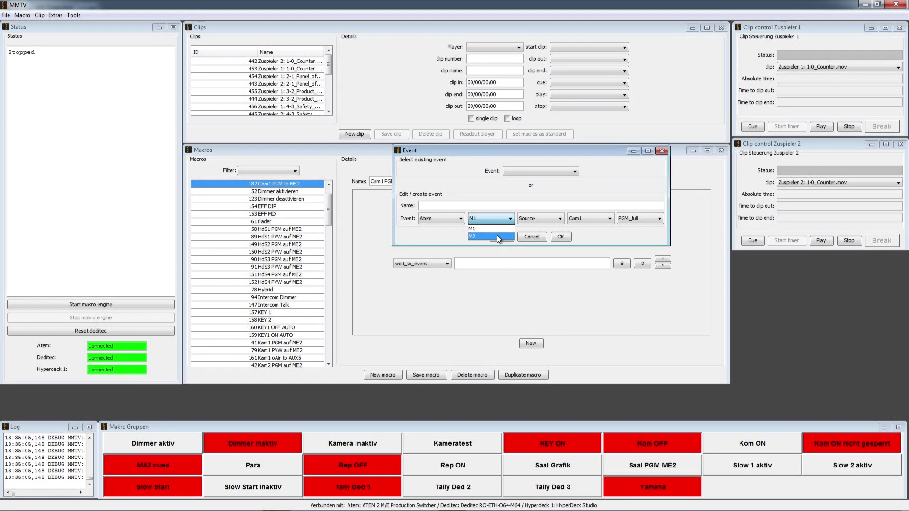
pyautogui.click(498, 236)
# Switch the M2 event's type to TS and afterwards to NT, viewing the selectable options
pyautogui.click(552, 221)
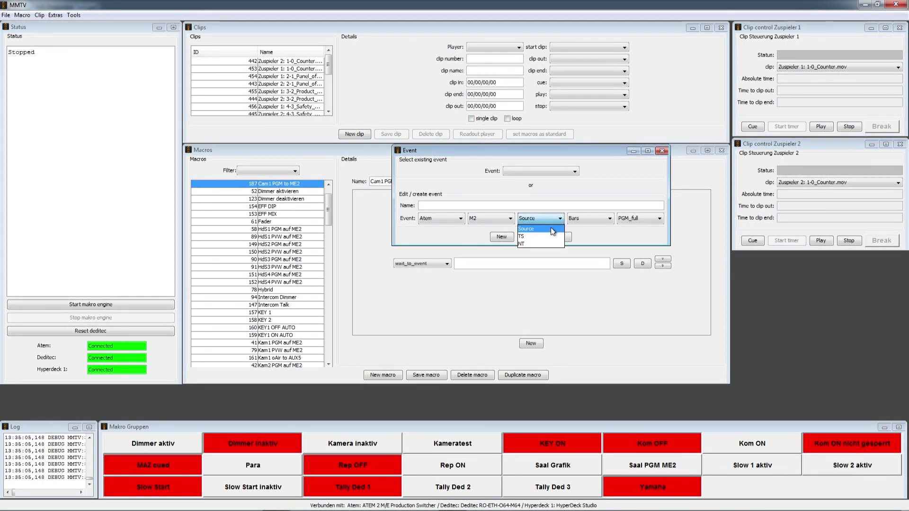
pyautogui.click(548, 233)
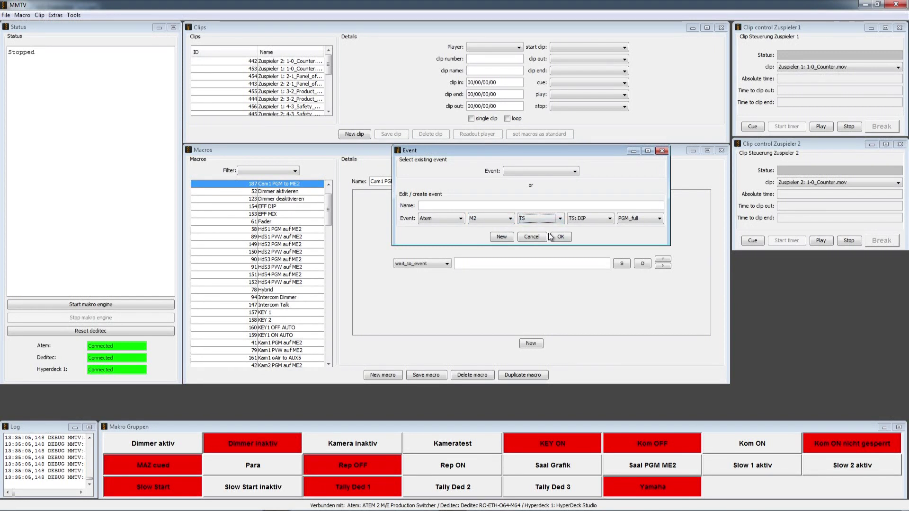
pyautogui.click(592, 220)
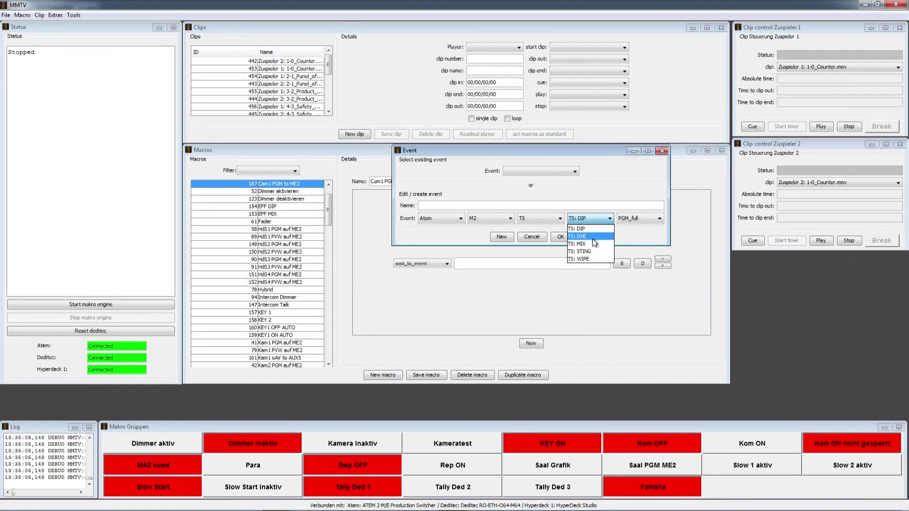
pyautogui.click(593, 200)
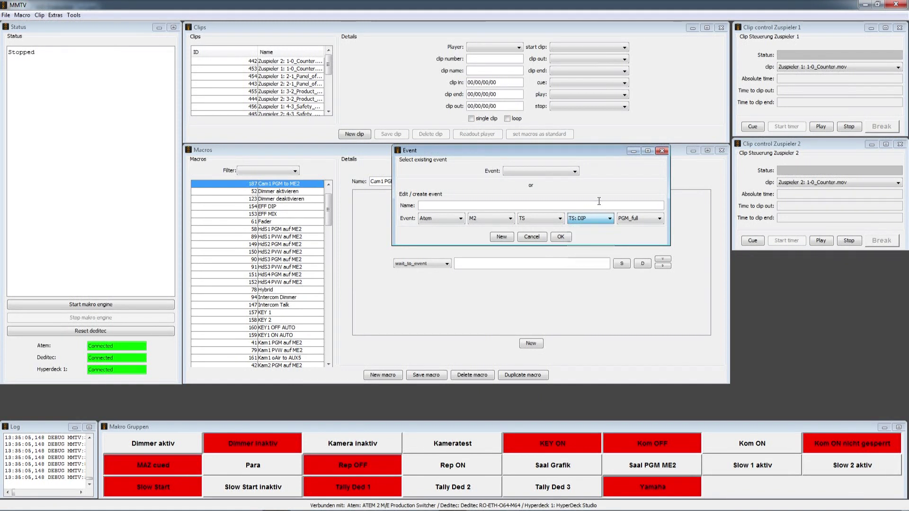
pyautogui.click(565, 221)
pyautogui.click(545, 240)
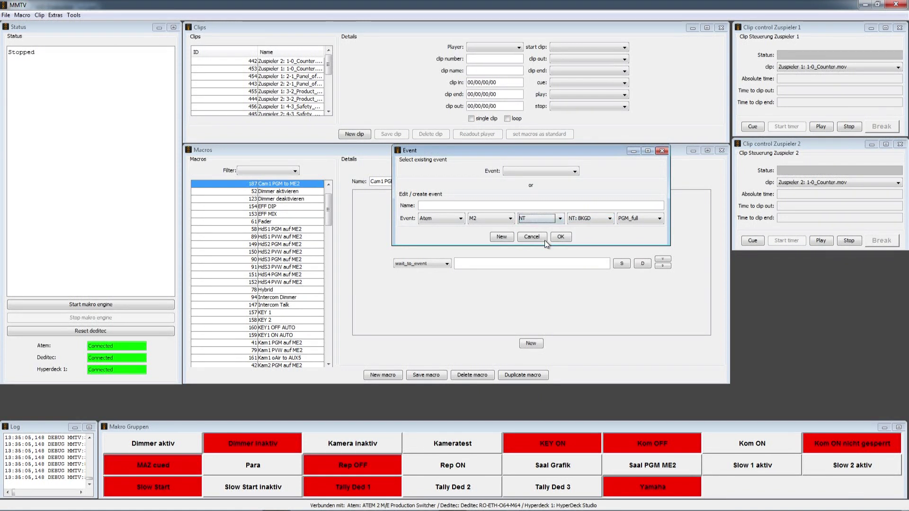
pyautogui.click(604, 220)
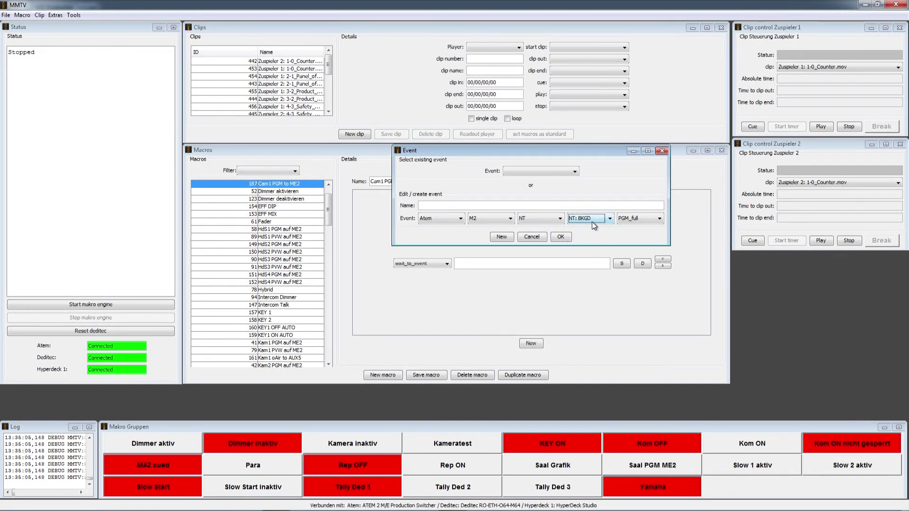
# Switch the event's device to Deditec to view its input settings, and return it to Atem
pyautogui.click(460, 220)
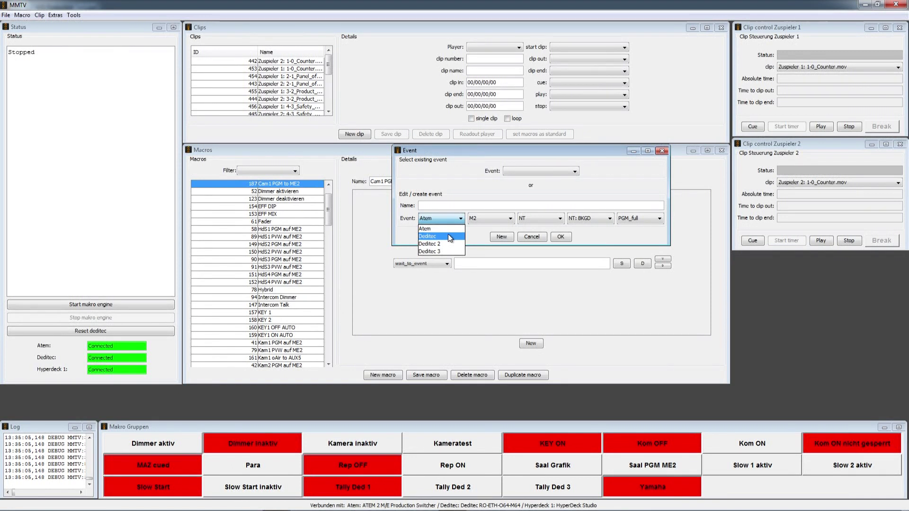
pyautogui.click(447, 235)
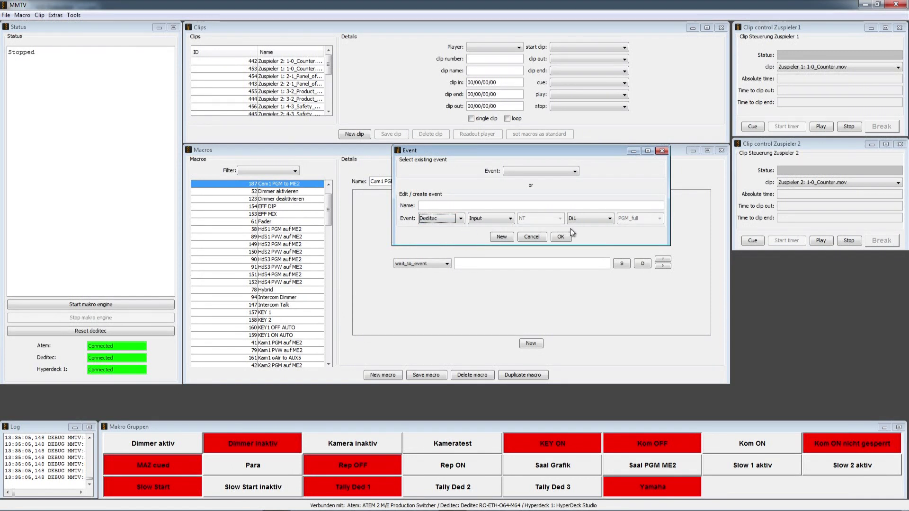
pyautogui.click(461, 218)
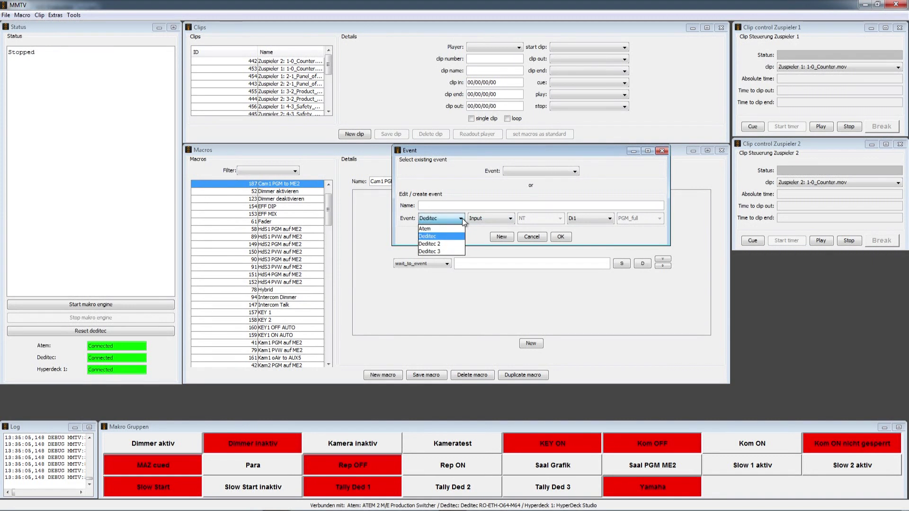
pyautogui.click(447, 230)
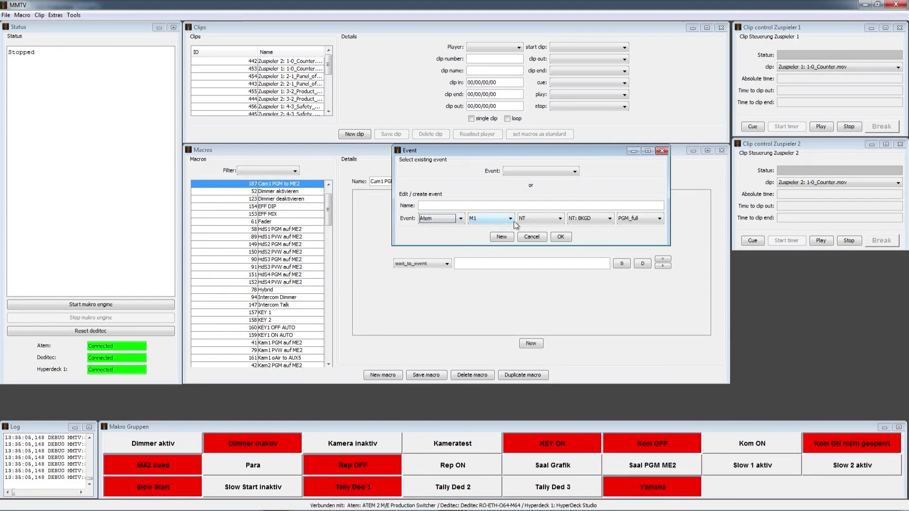
# Set the Atem event to Source Cam1 and confirm it, accepting the existing event with the same parameters
pyautogui.click(557, 221)
pyautogui.click(550, 229)
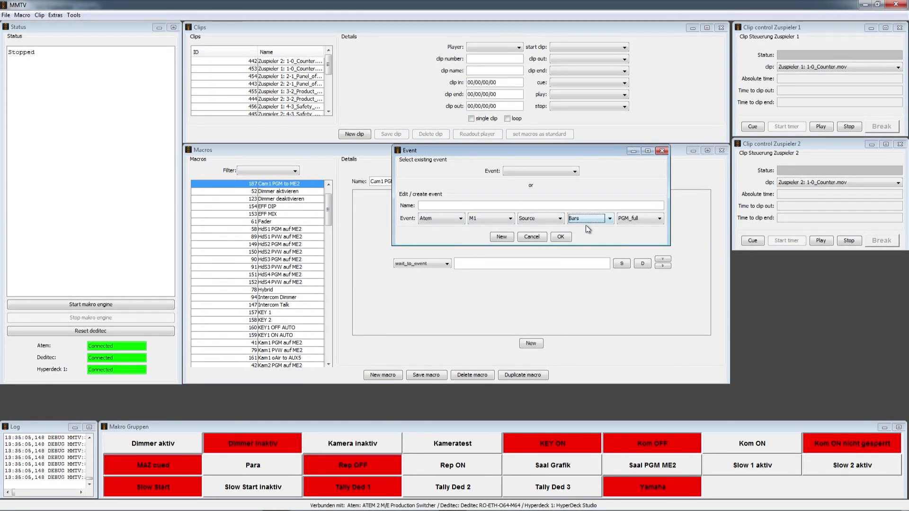
pyautogui.click(589, 220)
pyautogui.click(588, 245)
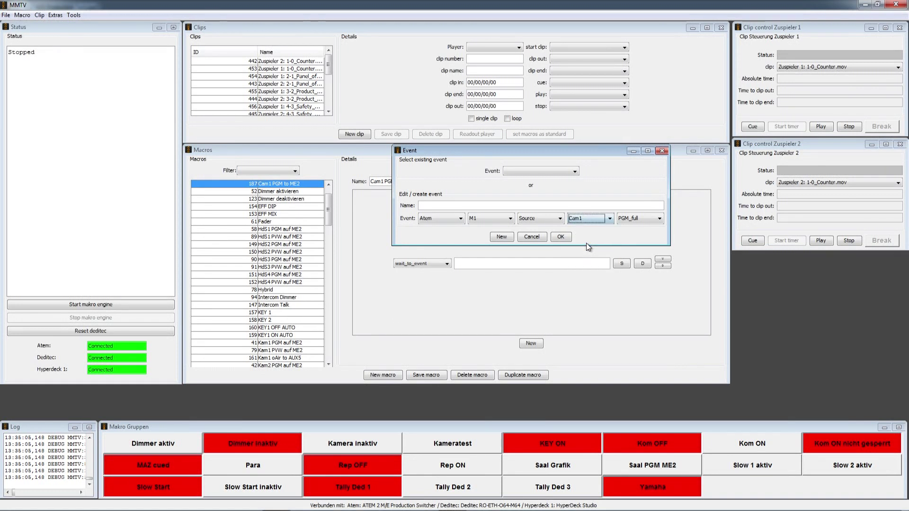
pyautogui.click(567, 236)
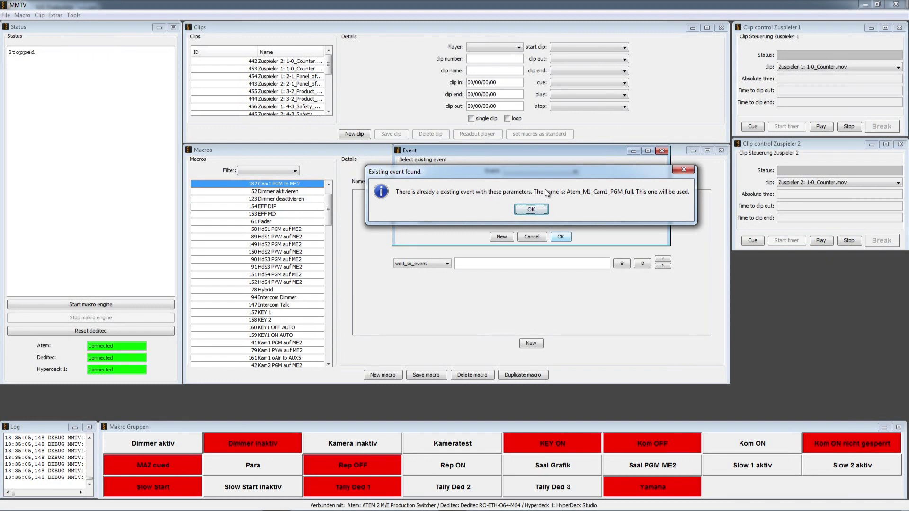
pyautogui.moveTo(547, 175); pyautogui.dragTo(537, 281)
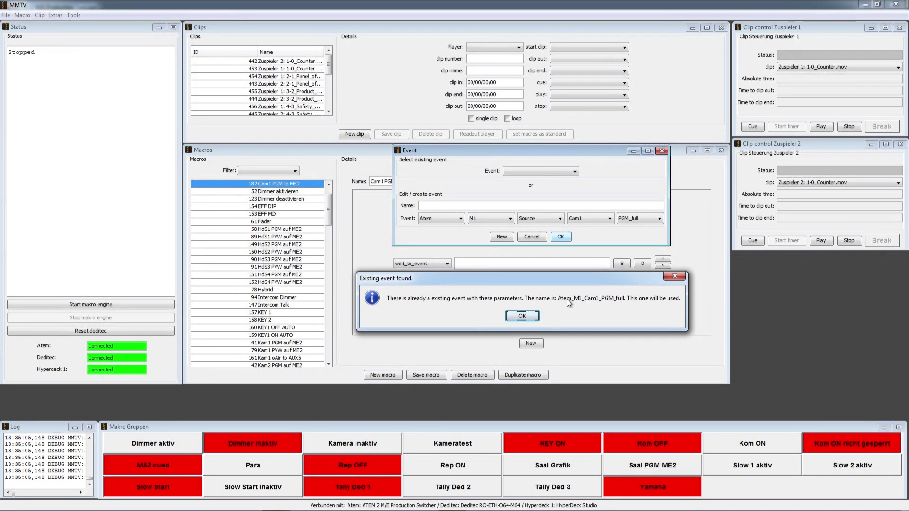
pyautogui.click(522, 316)
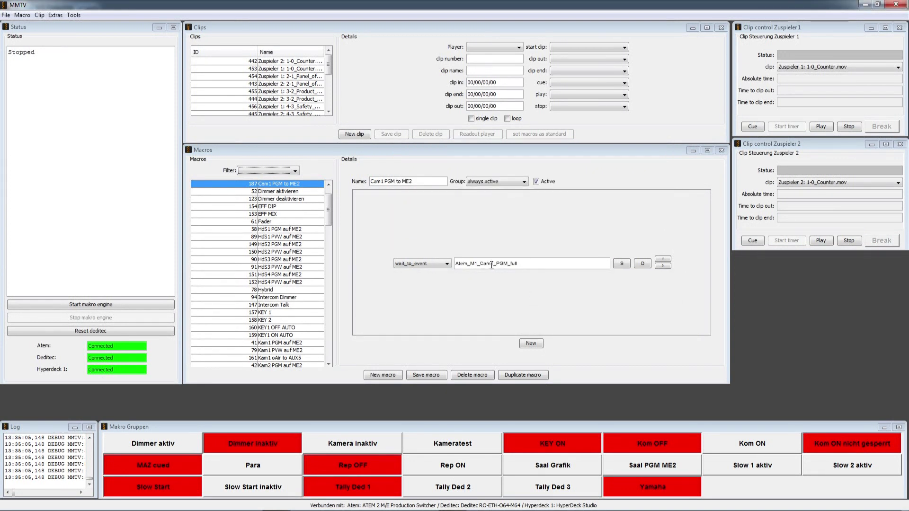
# Reopen the wait_to_event command's event, view the list of existing events, and cancel without changes
pyautogui.click(515, 265)
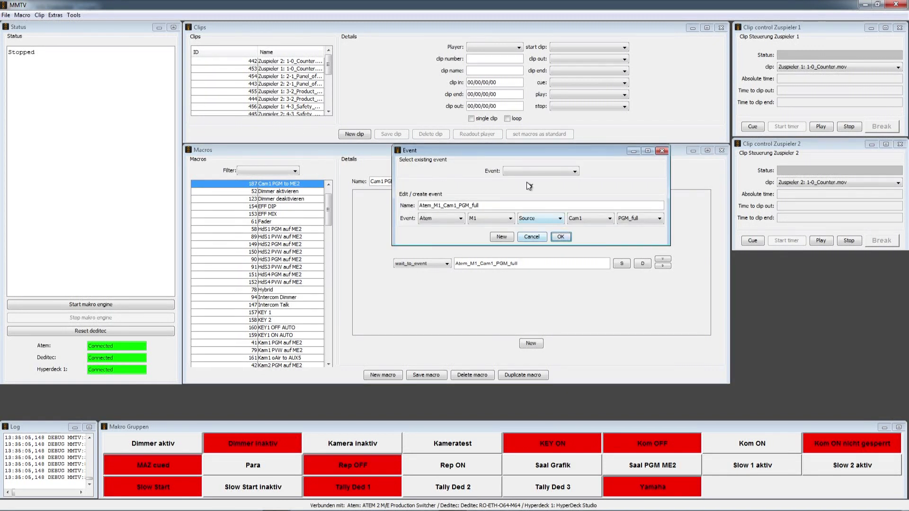
pyautogui.click(535, 172)
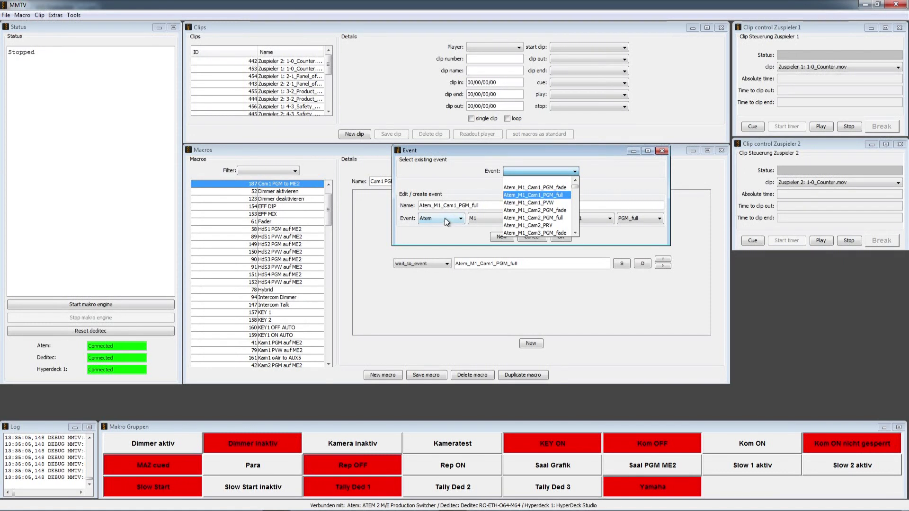
pyautogui.click(627, 234)
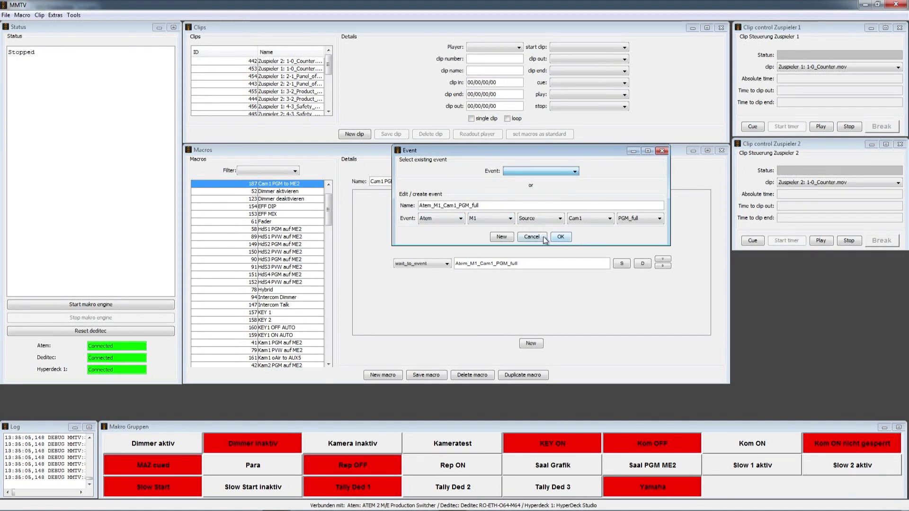
pyautogui.click(542, 235)
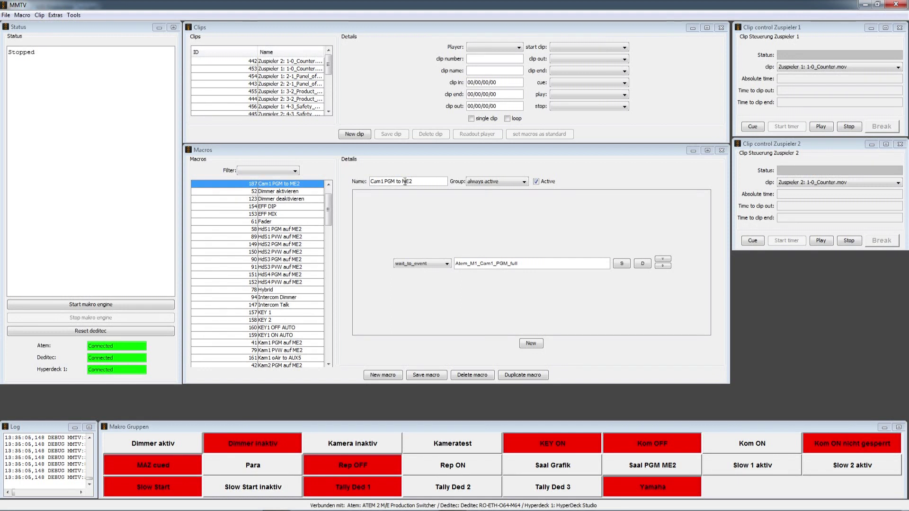
# Add an on command to the macro that puts Cam1 on M2 of the Atem, and save it
pyautogui.click(536, 182)
pyautogui.click(446, 264)
pyautogui.click(528, 343)
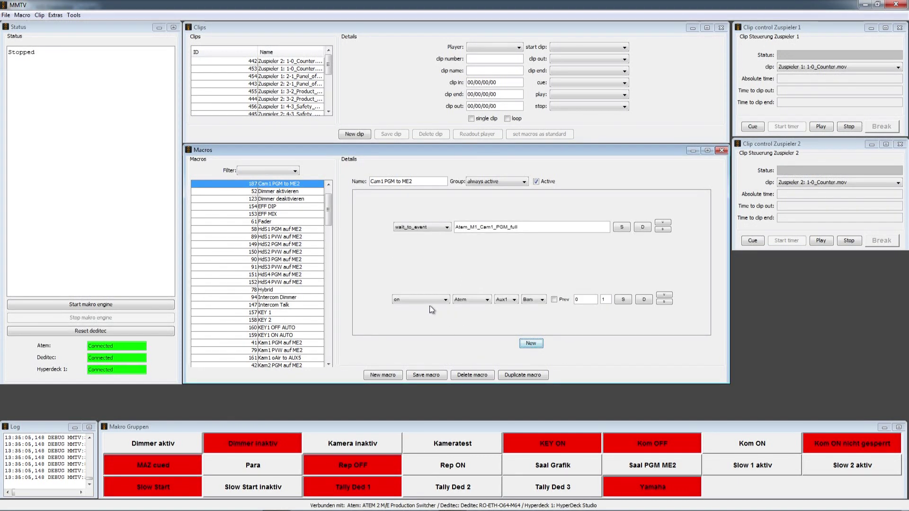
pyautogui.click(479, 301)
pyautogui.click(514, 299)
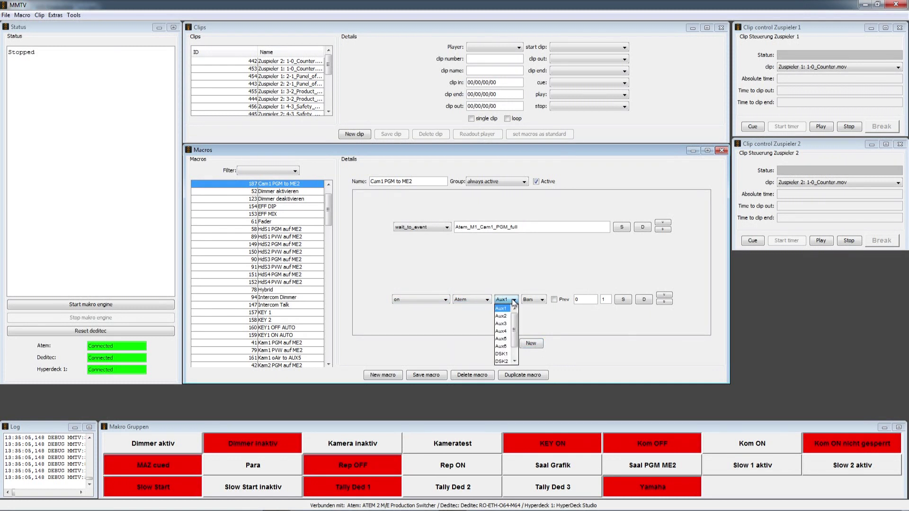
pyautogui.moveTo(515, 316); pyautogui.dragTo(515, 335)
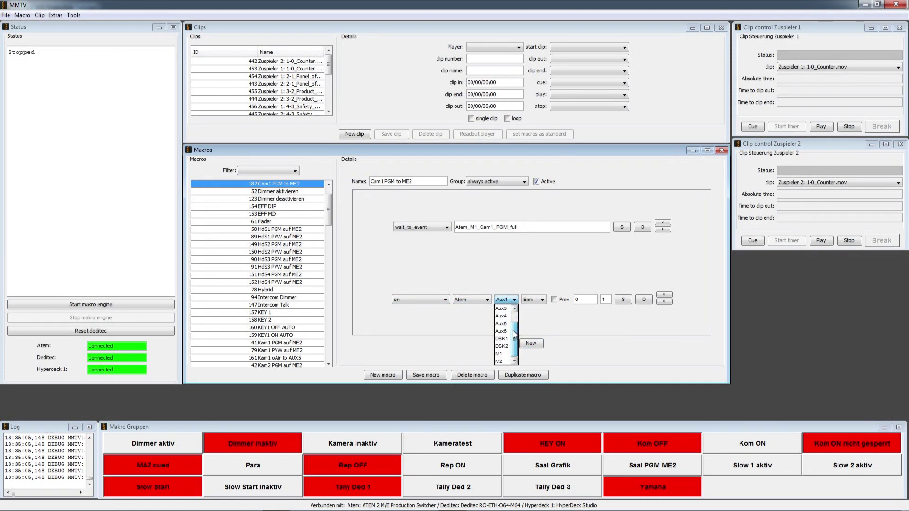
pyautogui.click(503, 360)
pyautogui.click(546, 301)
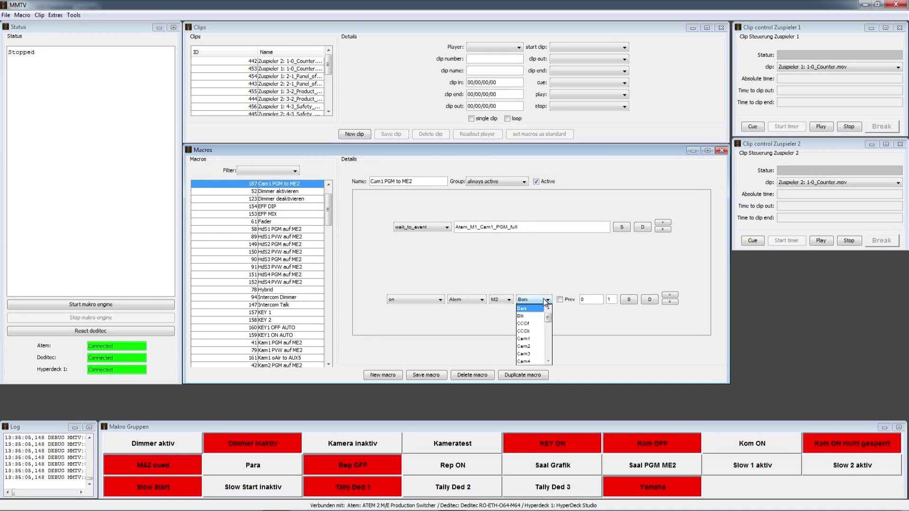
pyautogui.click(535, 339)
pyautogui.click(628, 300)
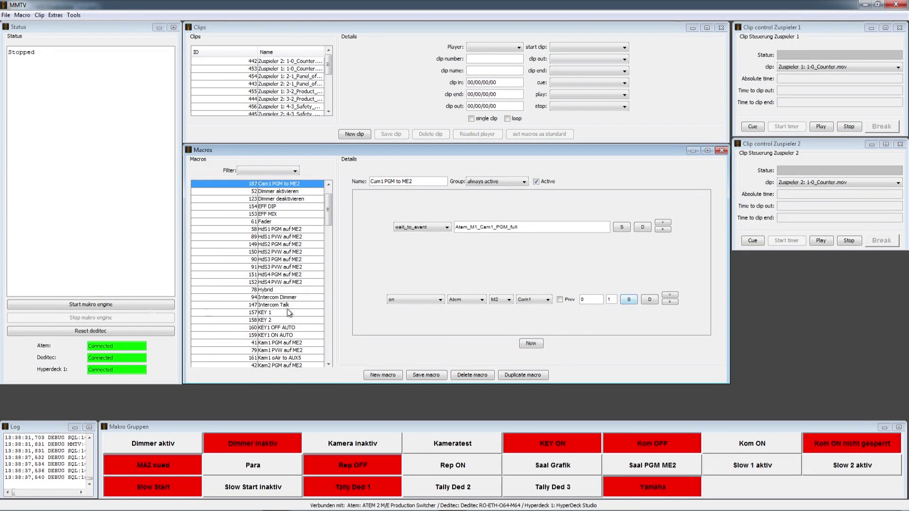
# Start the macro engine and switch the Mix Effects 1 program to Cam1 in ATEM Software Control
pyautogui.click(85, 306)
pyautogui.hotkey('alt', 'Tab')
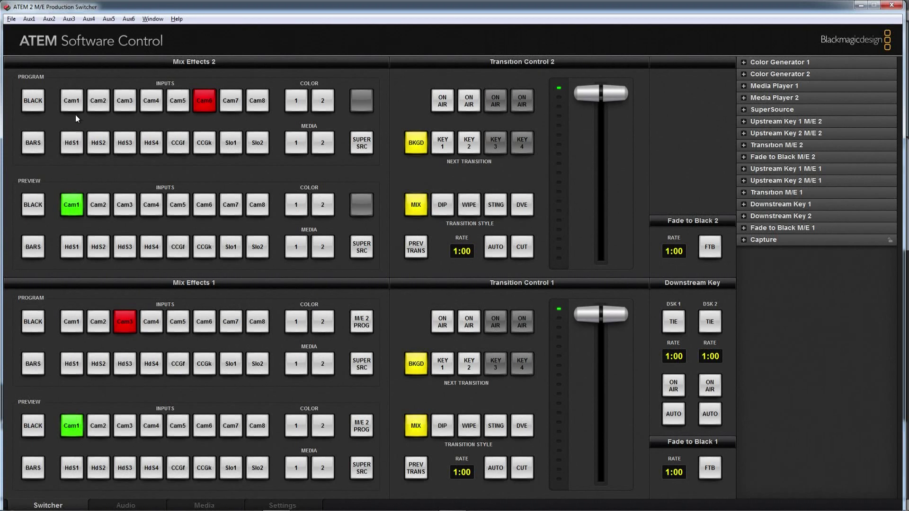
pyautogui.click(74, 329)
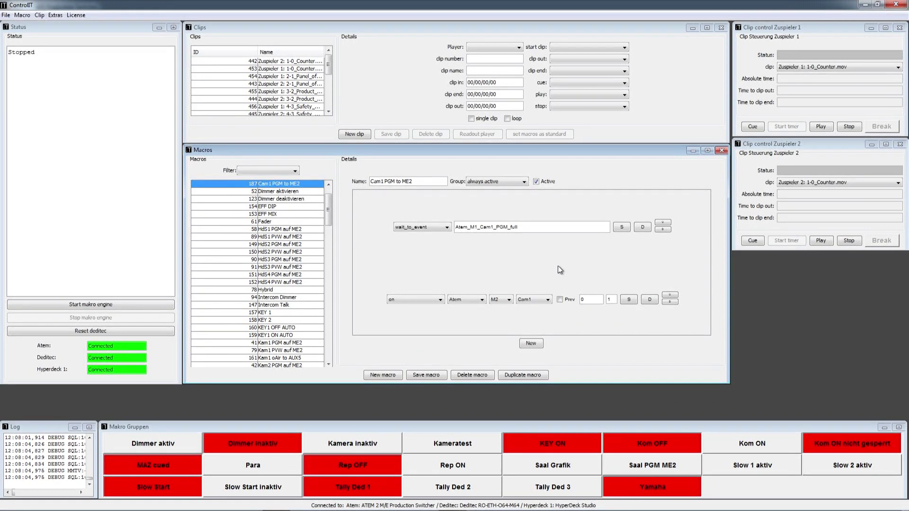
# In ControlIT, extend the wait_to_event condition with an or-linked Atem event for M2, Source Cam1, PGM_full, accepting the existing event
pyautogui.click(532, 228)
pyautogui.doubleClick(538, 232)
pyautogui.click(497, 220)
pyautogui.click(498, 238)
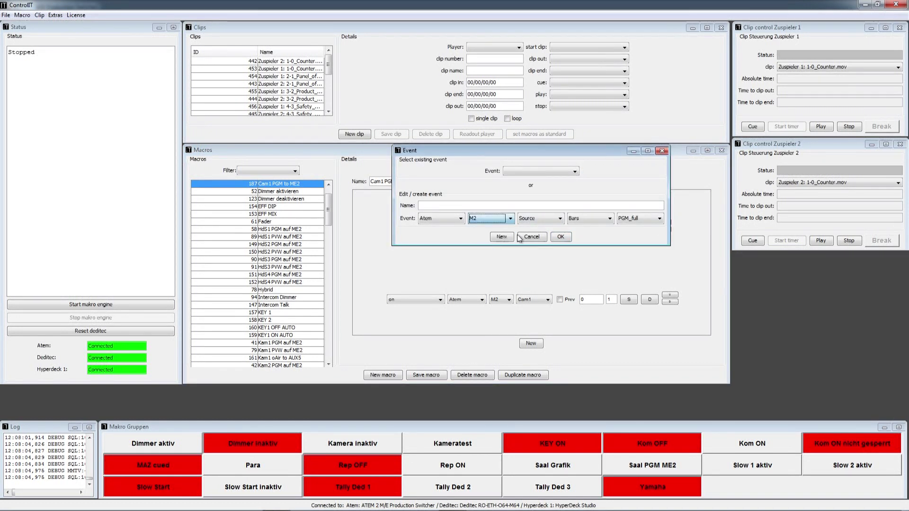
pyautogui.click(610, 219)
pyautogui.click(595, 246)
pyautogui.click(560, 237)
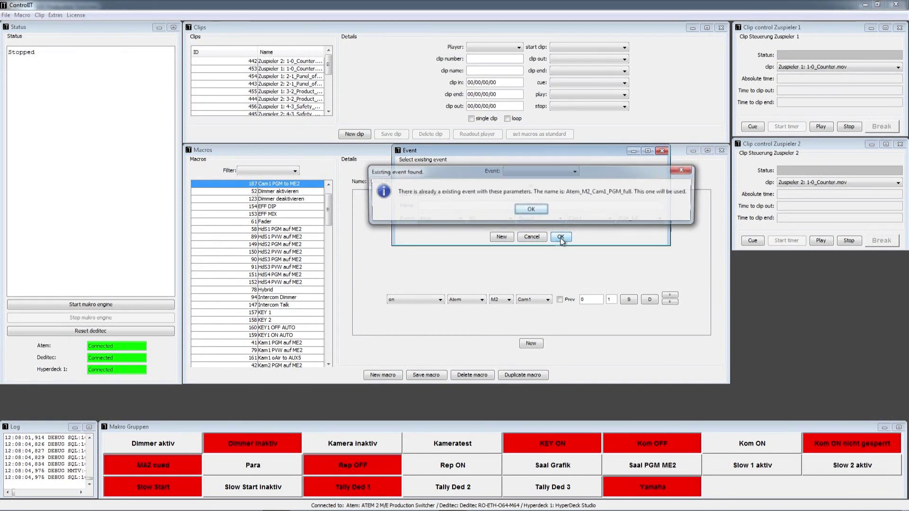
pyautogui.click(531, 209)
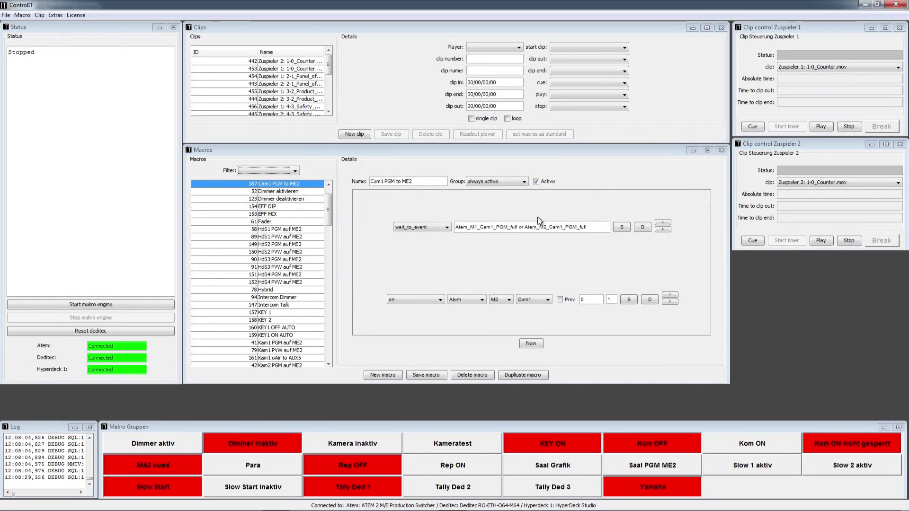
# Change the on command's device to Deditec and its output to Do1
pyautogui.click(481, 300)
pyautogui.click(474, 311)
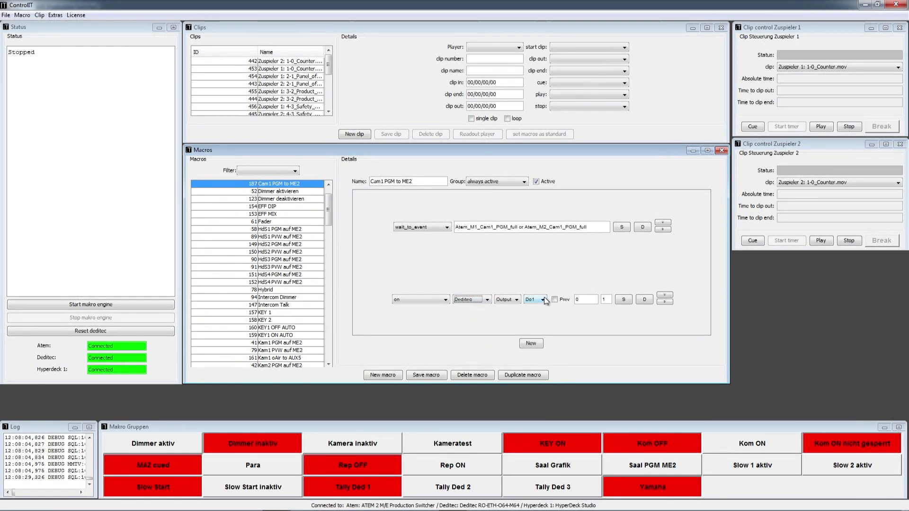
pyautogui.click(545, 301)
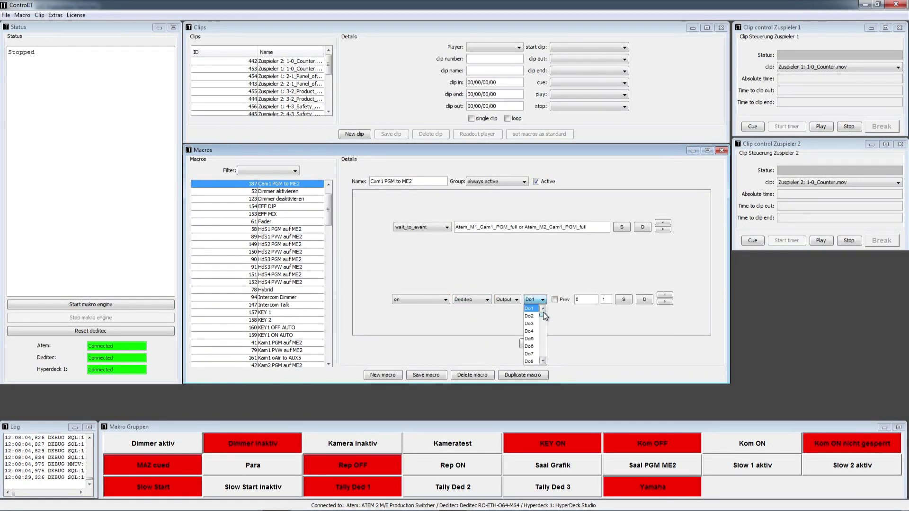
pyautogui.click(535, 309)
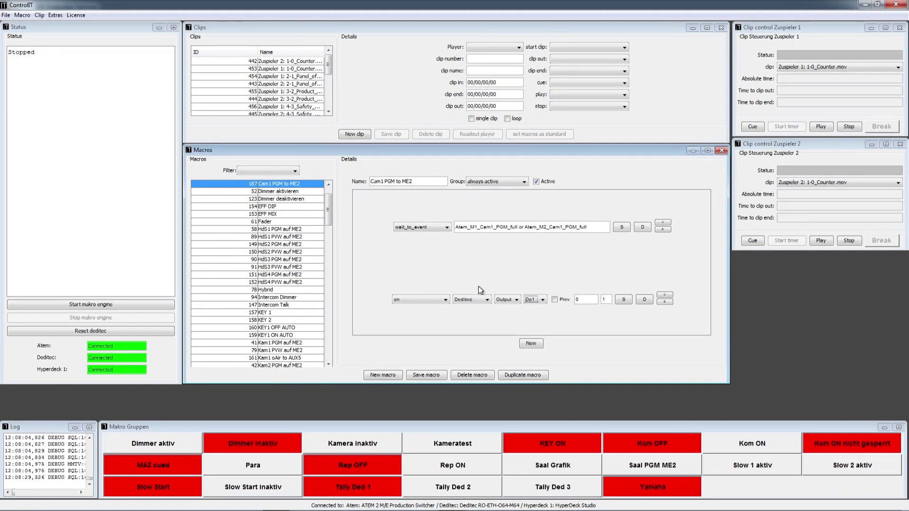
# Set the on command to Atem, Aux1, Bars, save the command and start the macro engine
pyautogui.click(483, 300)
pyautogui.click(484, 309)
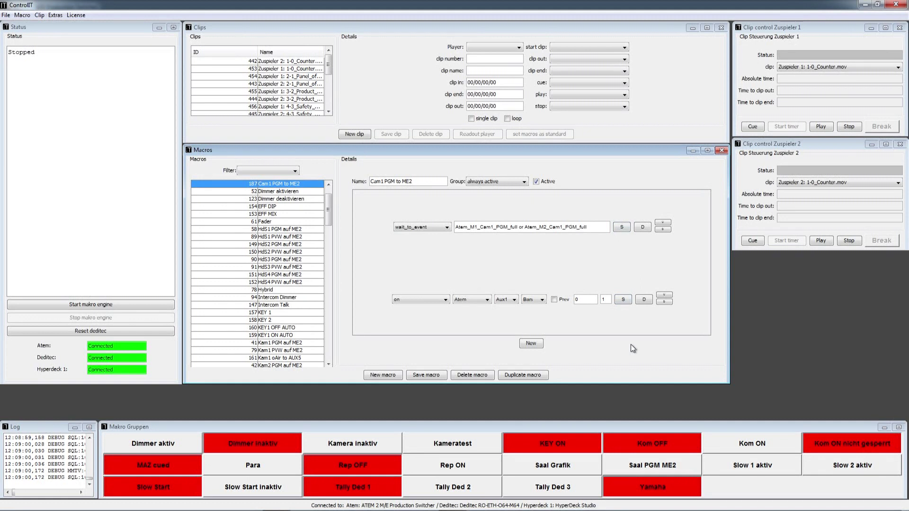
pyautogui.click(622, 301)
pyautogui.click(95, 306)
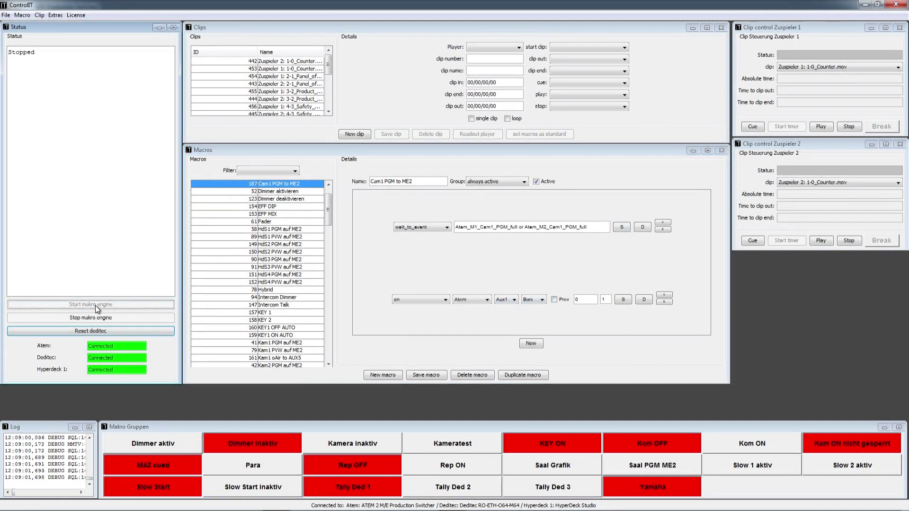
# In ATEM Software Control, switch the Mix Effects 1 program to Cam1 and check the Aux1 source before and after
pyautogui.hotkey('alt', 'Tab')
pyautogui.click(29, 19)
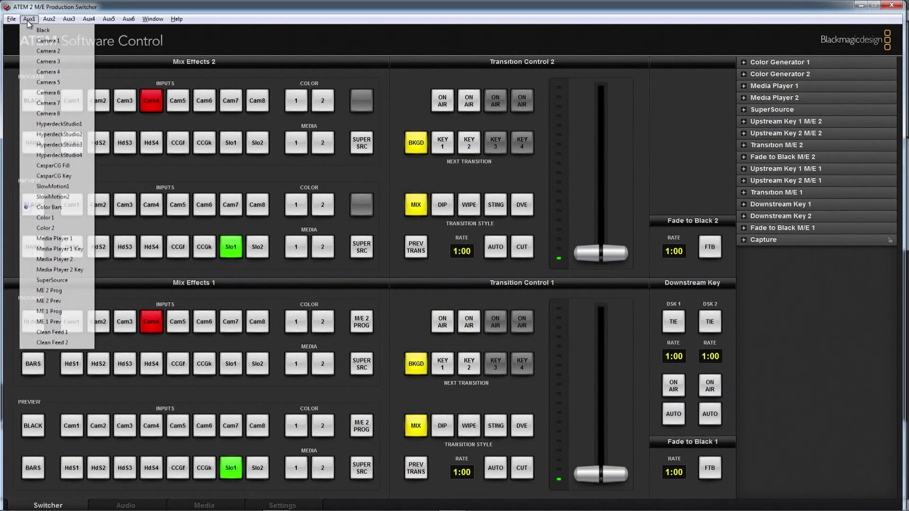
pyautogui.click(35, 29)
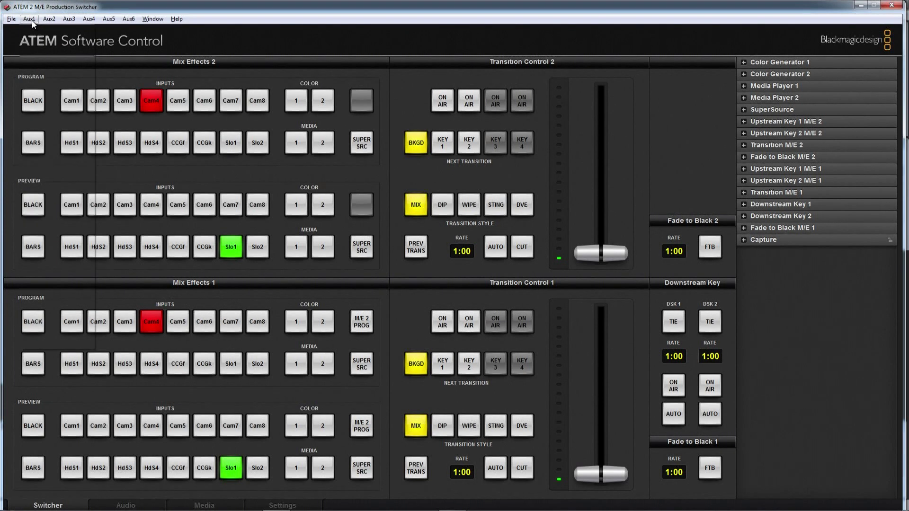
pyautogui.click(31, 20)
pyautogui.click(31, 21)
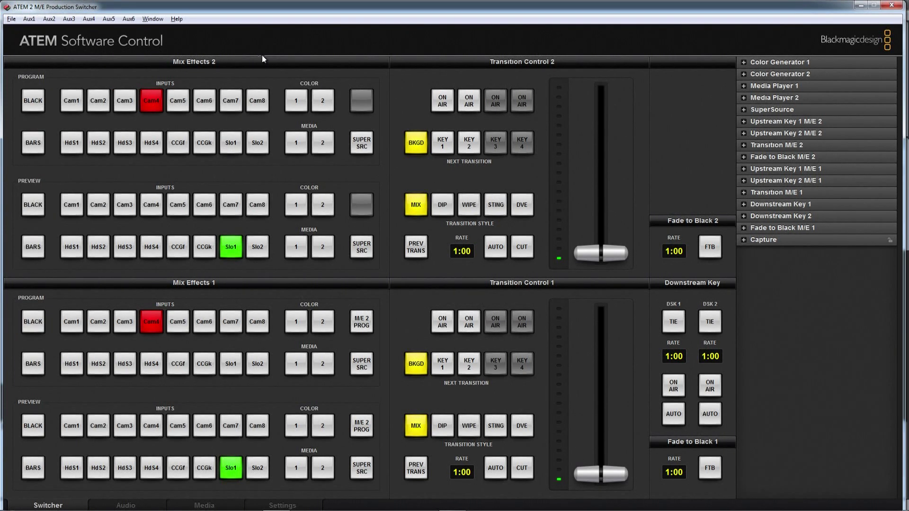
pyautogui.click(74, 326)
pyautogui.click(29, 19)
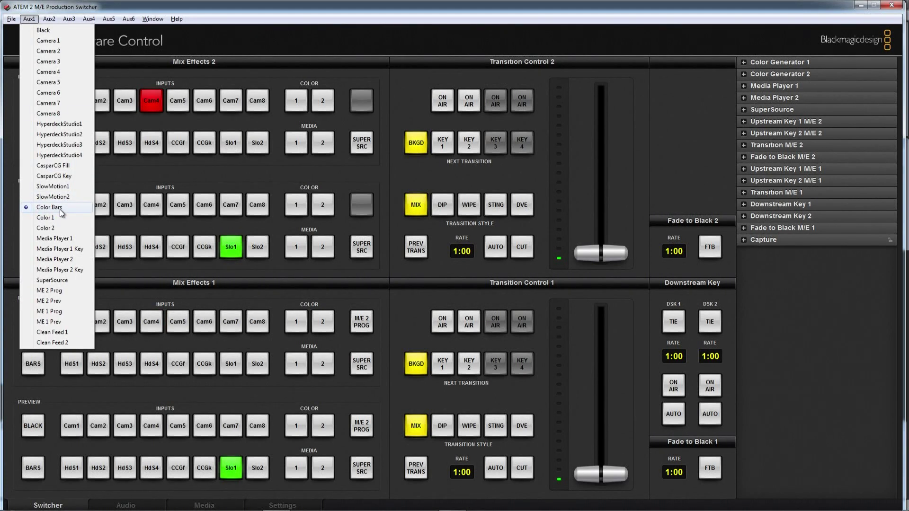
# Route Camera 1 to Aux1, switch the Mix Effects 2 program to Cam1 and recheck the Aux1 source
pyautogui.click(54, 41)
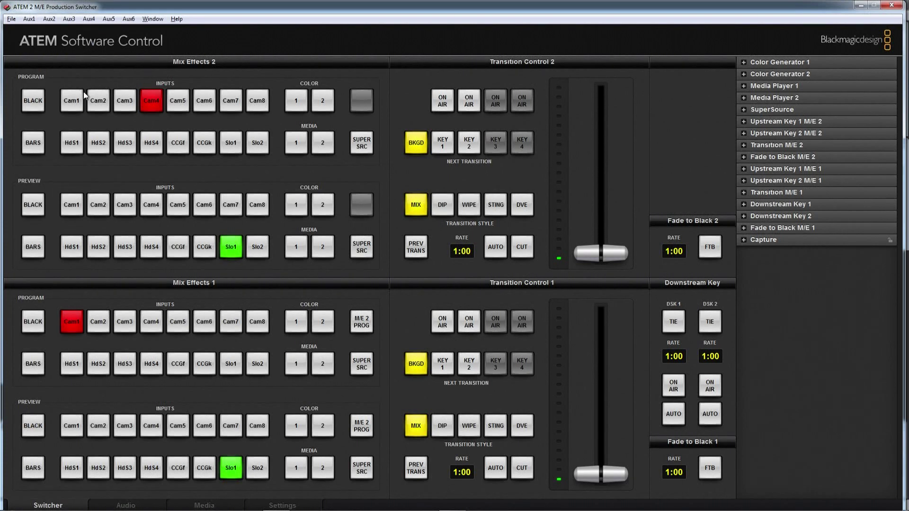
pyautogui.click(75, 103)
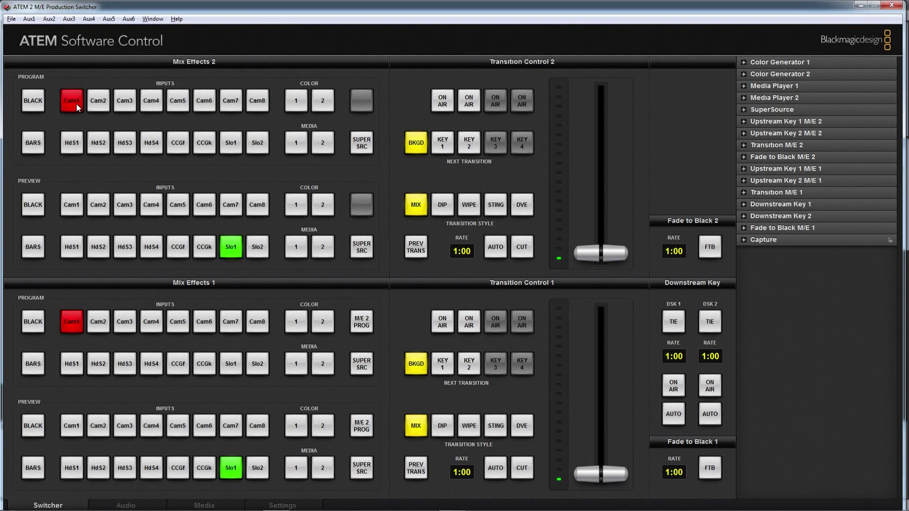
pyautogui.click(29, 19)
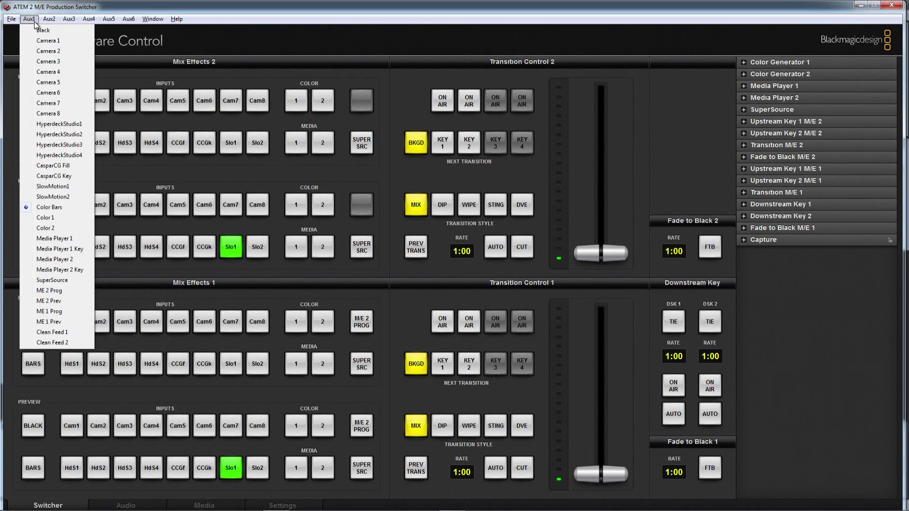
pyautogui.click(61, 211)
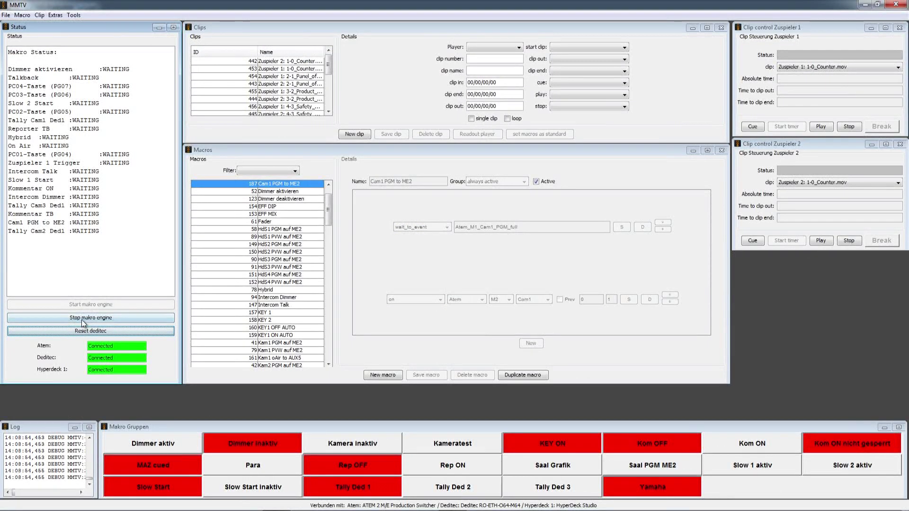
# In MMTV, stop the macro engine, change the M2 on command's source to TS: DVE and save the command
pyautogui.click(81, 320)
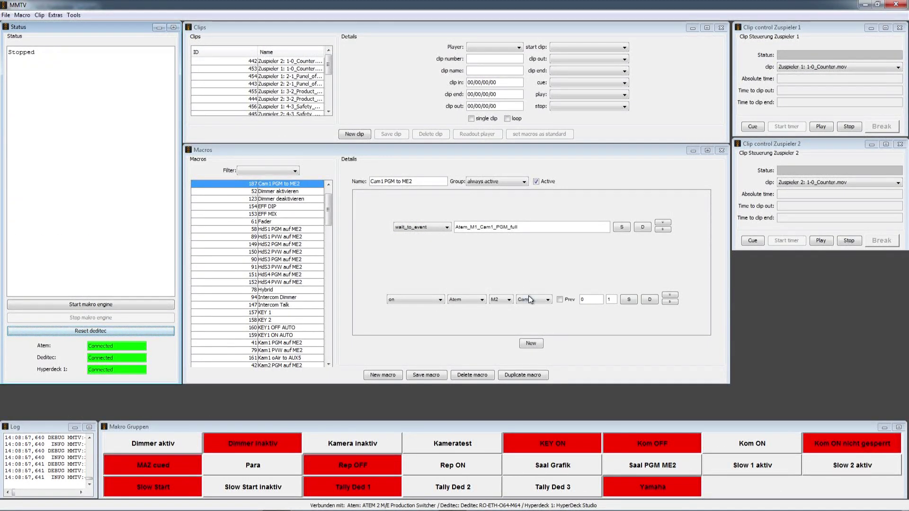
pyautogui.click(546, 300)
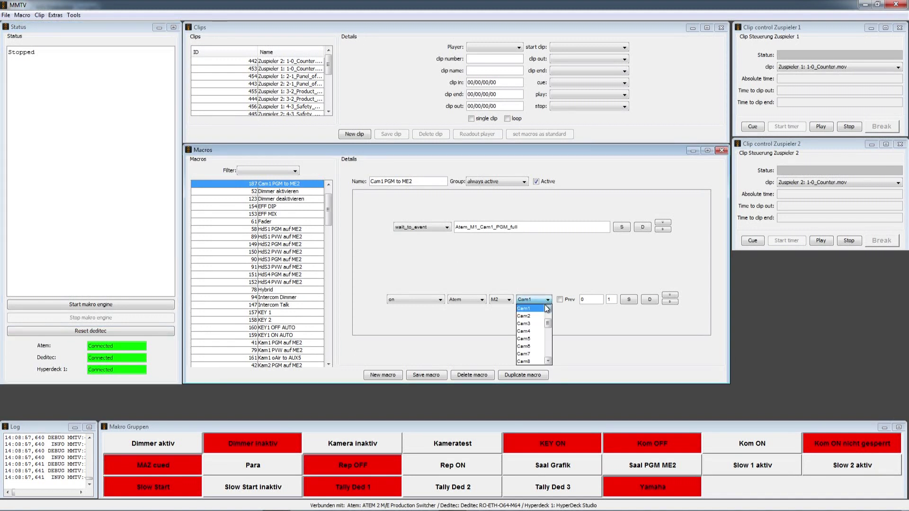
pyautogui.moveTo(548, 324); pyautogui.dragTo(544, 355)
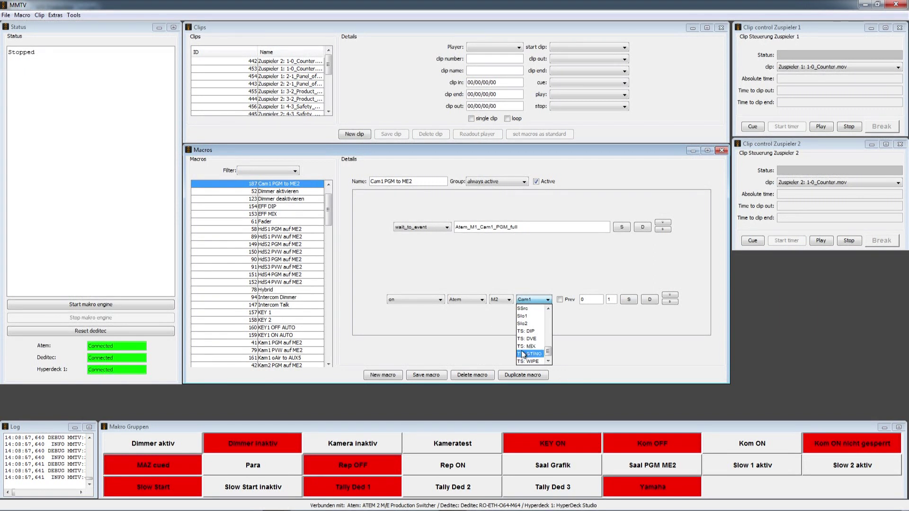
pyautogui.click(533, 339)
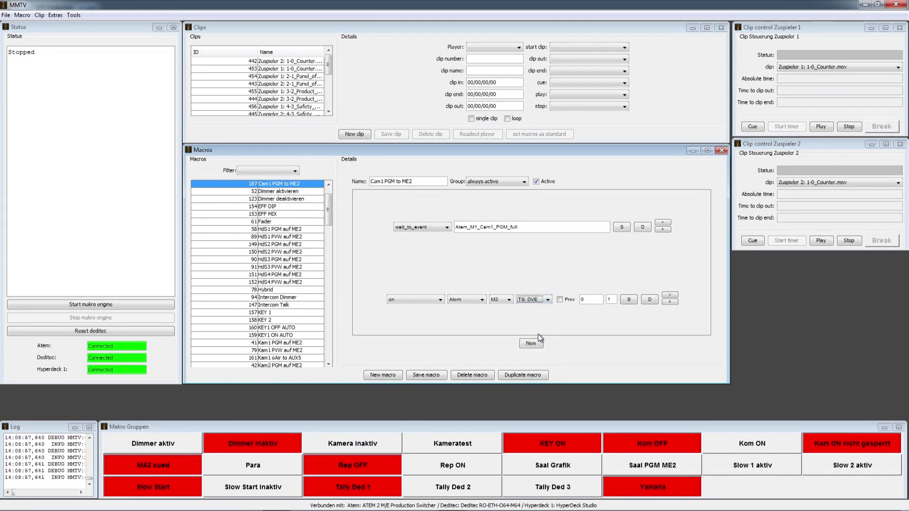
pyautogui.click(612, 299)
pyautogui.write('1')
pyautogui.click(629, 299)
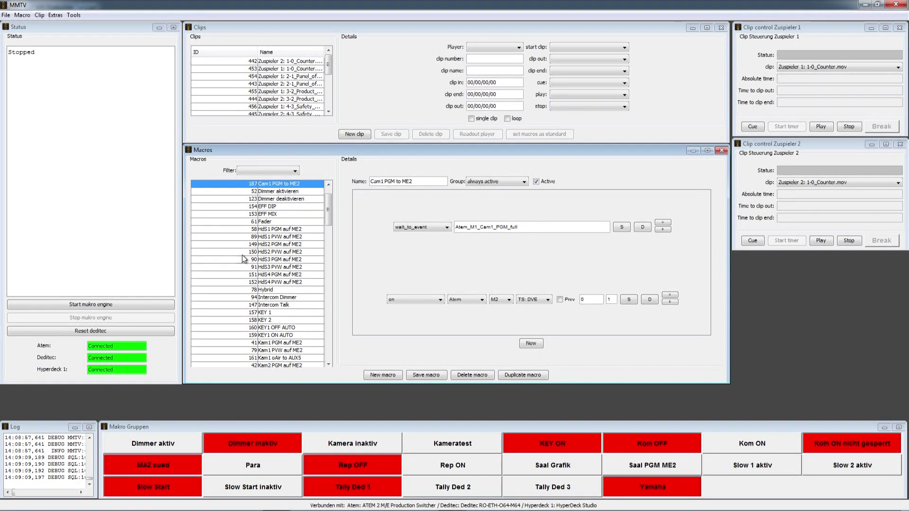
# Restart the macro engine and, in ATEM Software Control, switch the Mix Effects 1 program to Cam2 and back to Cam1
pyautogui.click(91, 304)
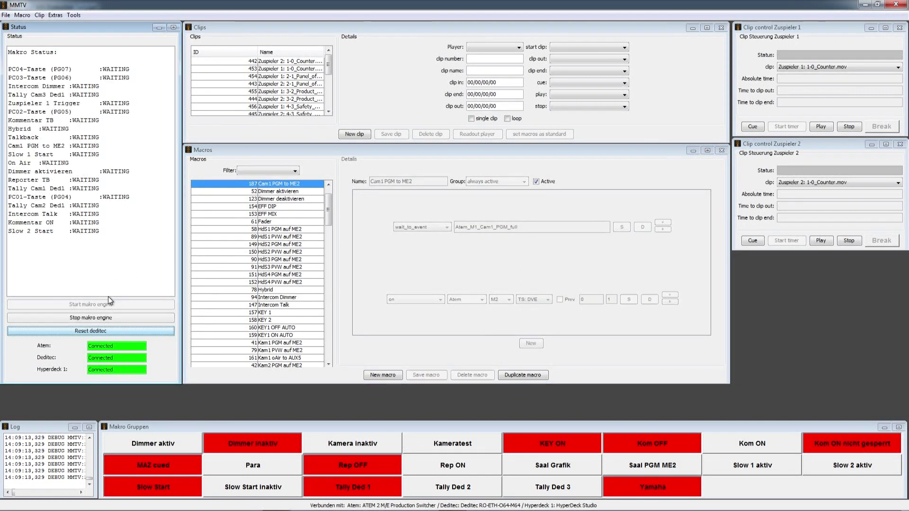
pyautogui.hotkey('alt', 'Tab')
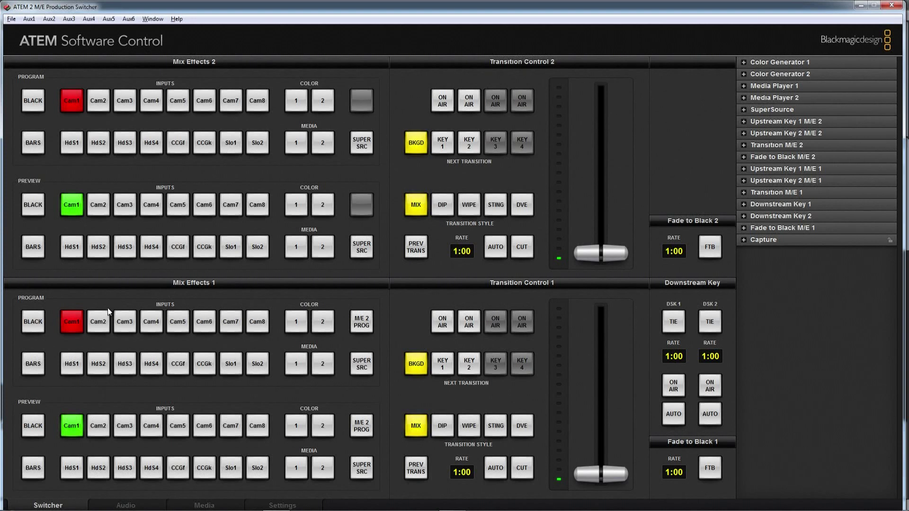
pyautogui.click(107, 314)
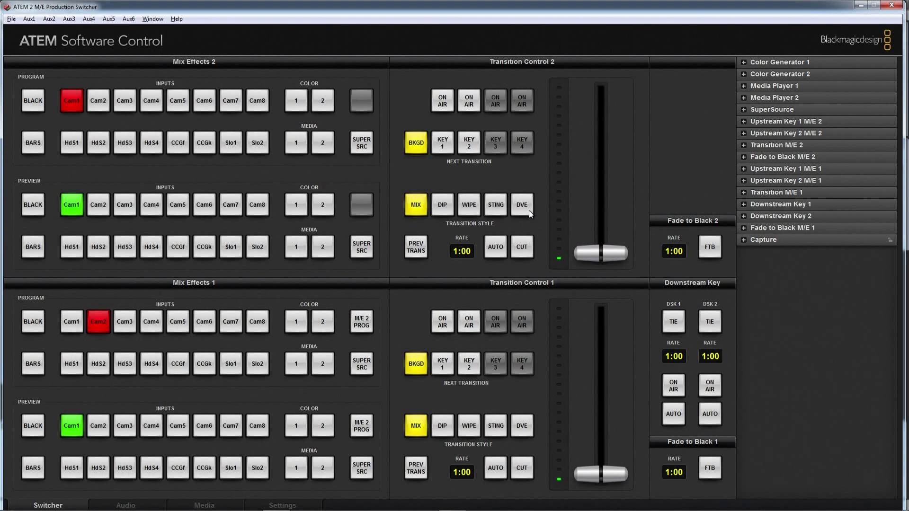
pyautogui.click(71, 322)
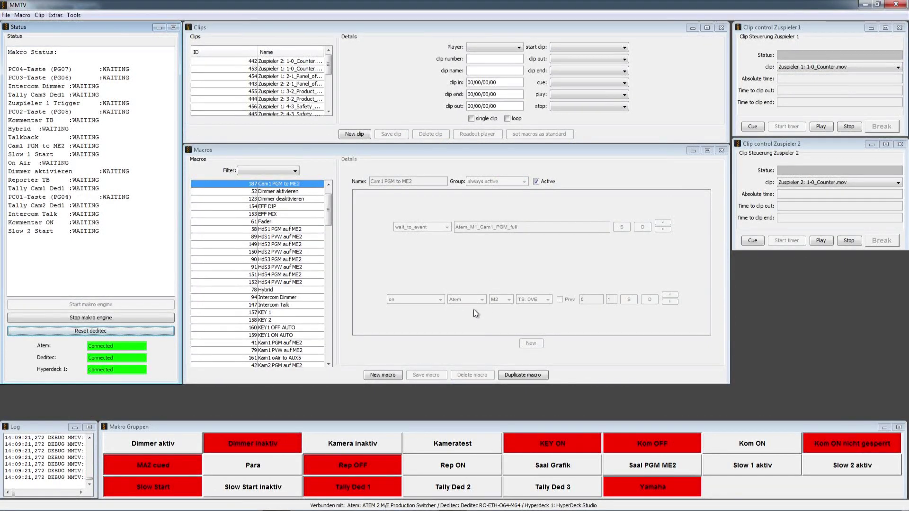
# In MMTV, stop the macro engine, change the M2 on command's option to NT: KEY1 and save the command
pyautogui.click(134, 318)
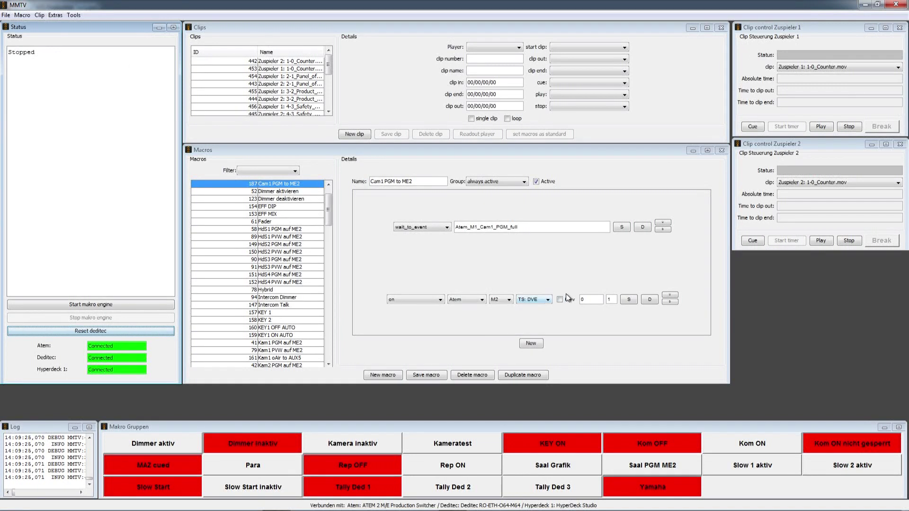
pyautogui.click(550, 299)
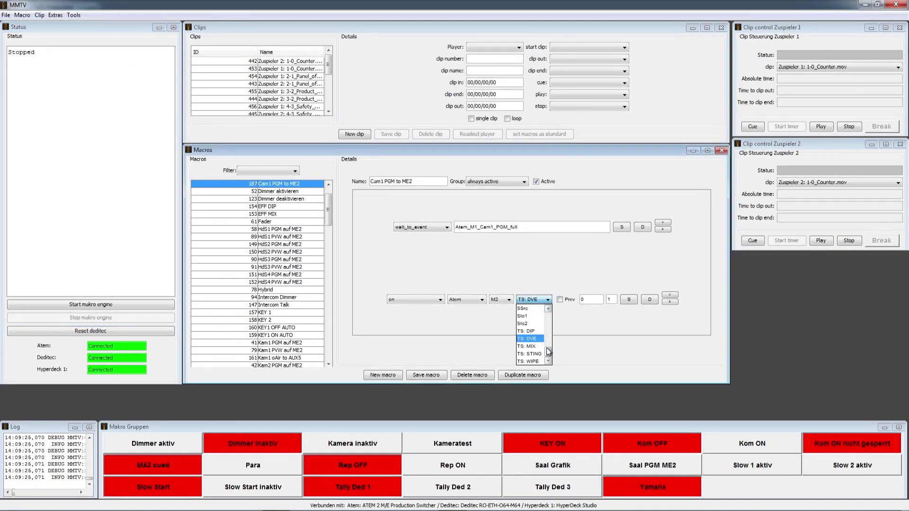
pyautogui.scroll(2, 547, 346)
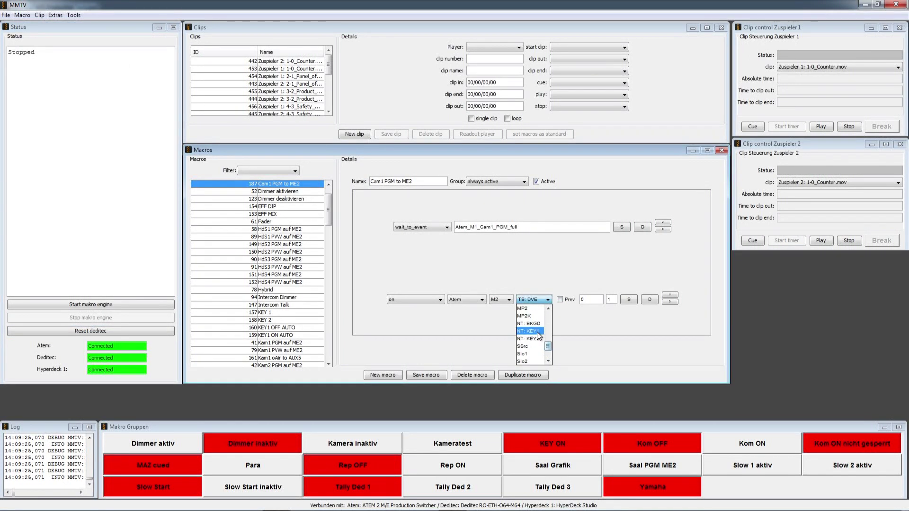
pyautogui.click(536, 331)
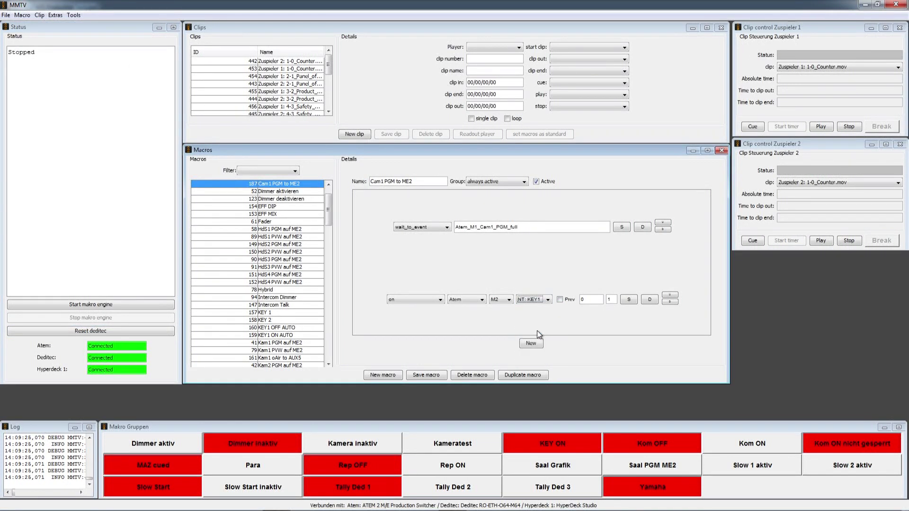
pyautogui.click(626, 299)
# Start the engine and retest the Key 1 macro in ATEM Software Control by switching the Mix Effects 1 program from Cam2 to Cam1
pyautogui.click(135, 302)
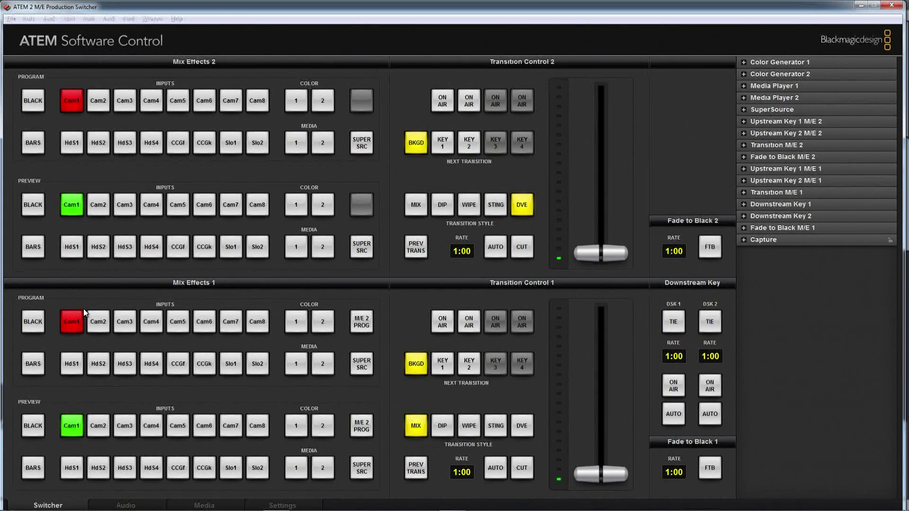
pyautogui.click(95, 322)
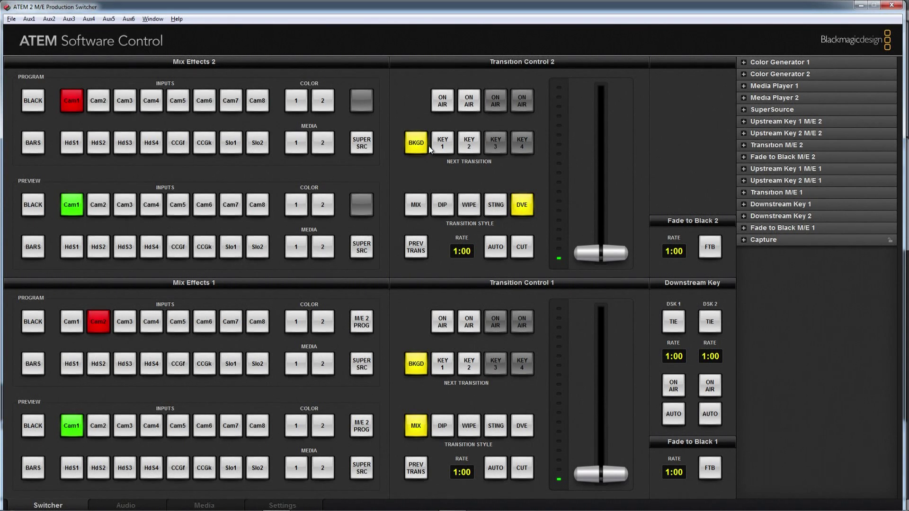
pyautogui.click(71, 322)
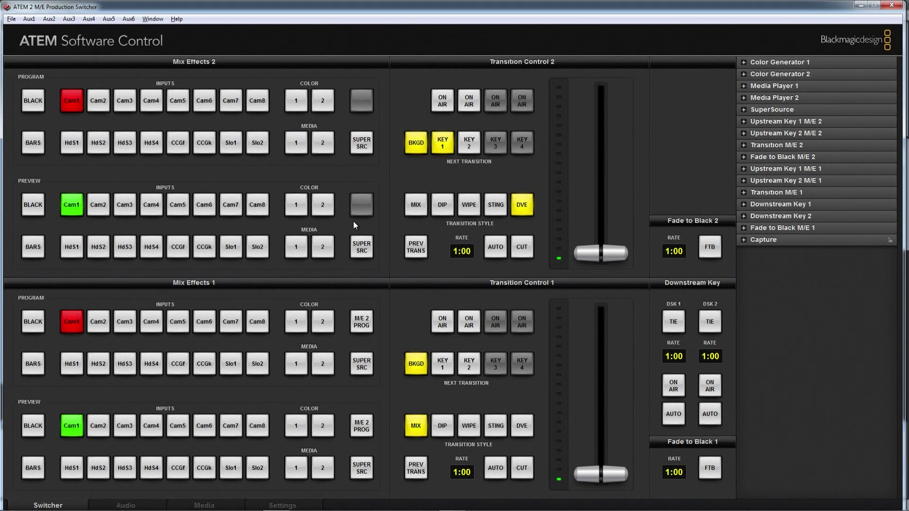
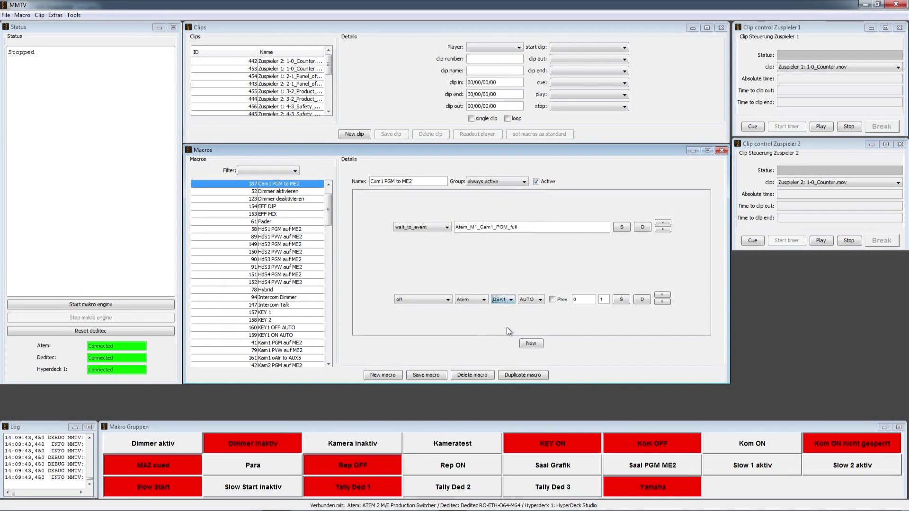
# In MMTV, change the DSK1 off command to an on command with Deditec as the device
pyautogui.click(532, 315)
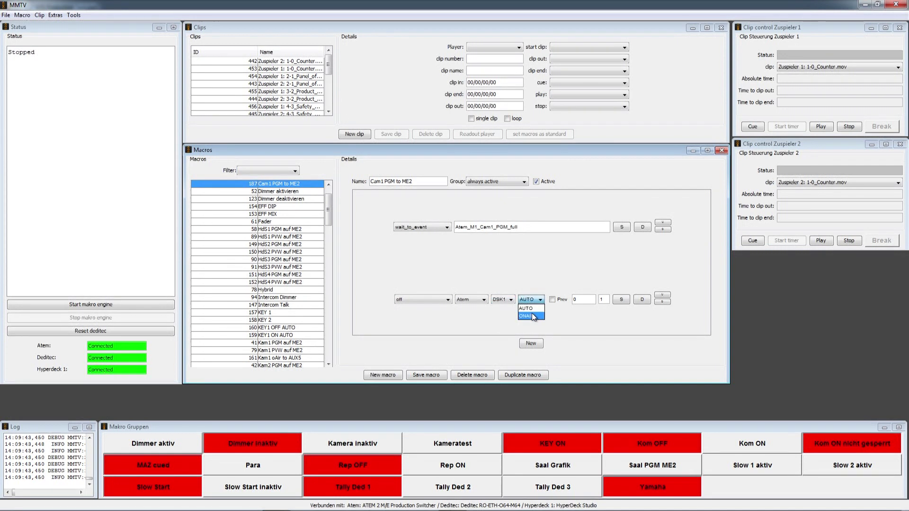
pyautogui.click(442, 301)
pyautogui.click(439, 308)
pyautogui.click(476, 299)
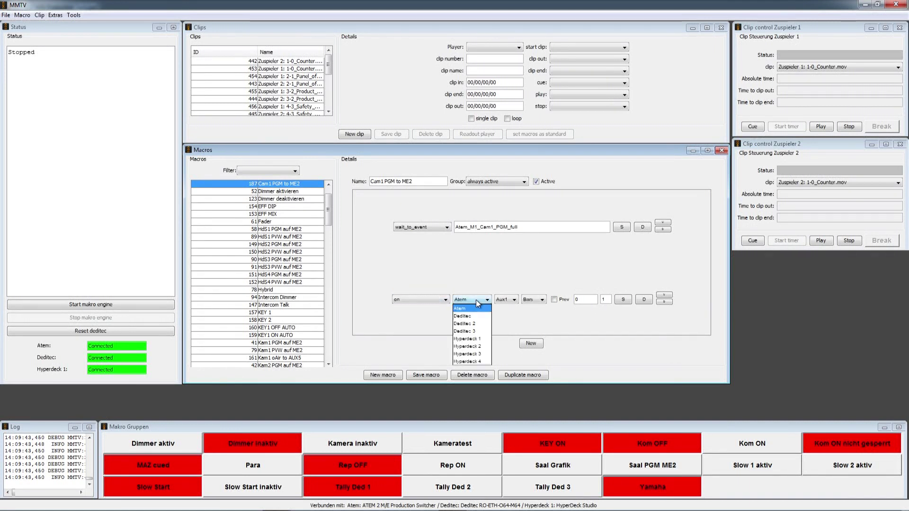
pyautogui.click(474, 316)
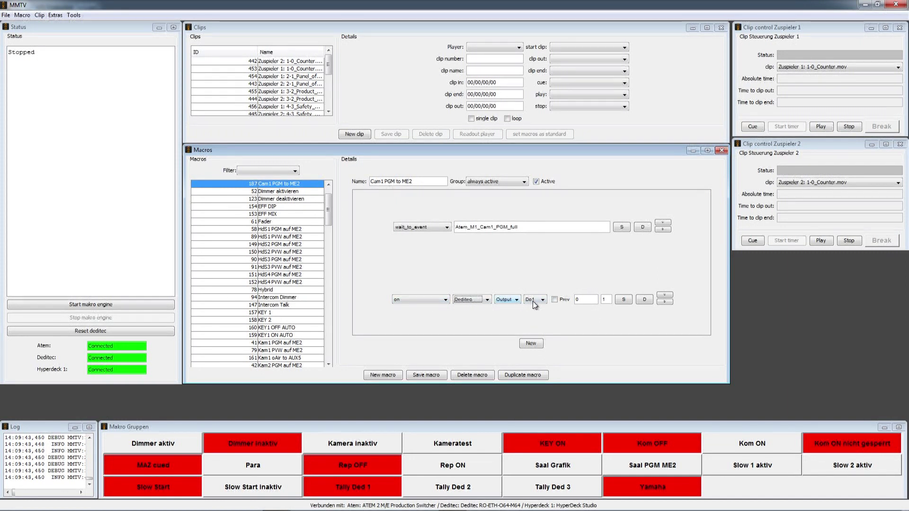
# Change the Deditec command from on to off, keeping Deditec as the device
pyautogui.click(445, 300)
pyautogui.click(436, 316)
pyautogui.click(482, 300)
pyautogui.click(480, 316)
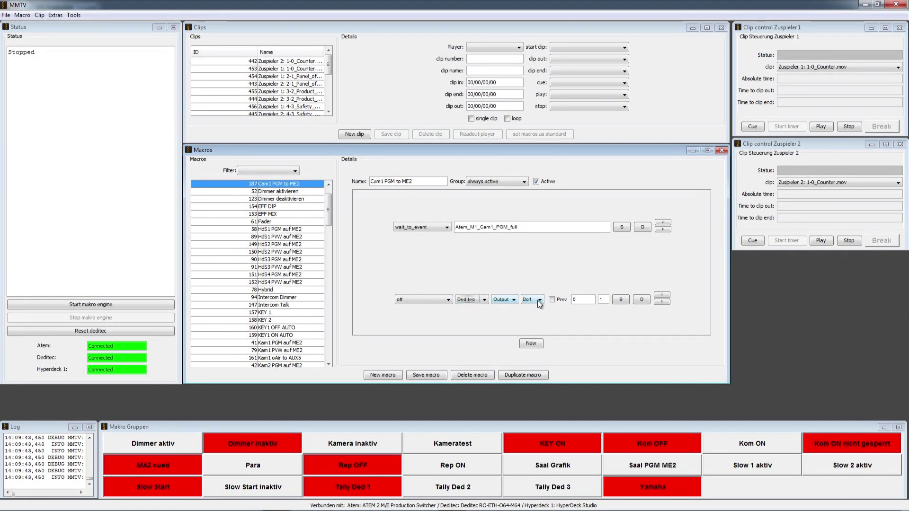
# Change the macro's second command to on with Hyperdeck 1 as the device, Disk as the target and Cue as the option
pyautogui.click(448, 300)
pyautogui.click(419, 308)
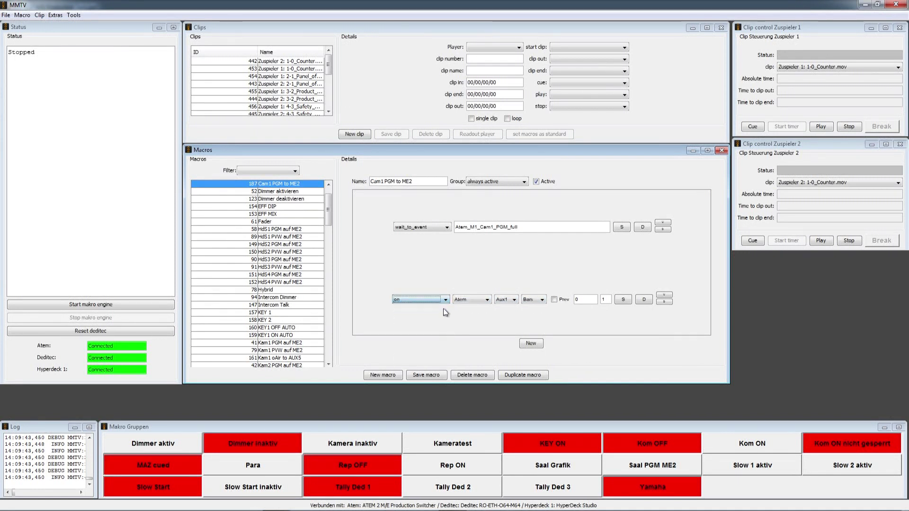
pyautogui.click(476, 300)
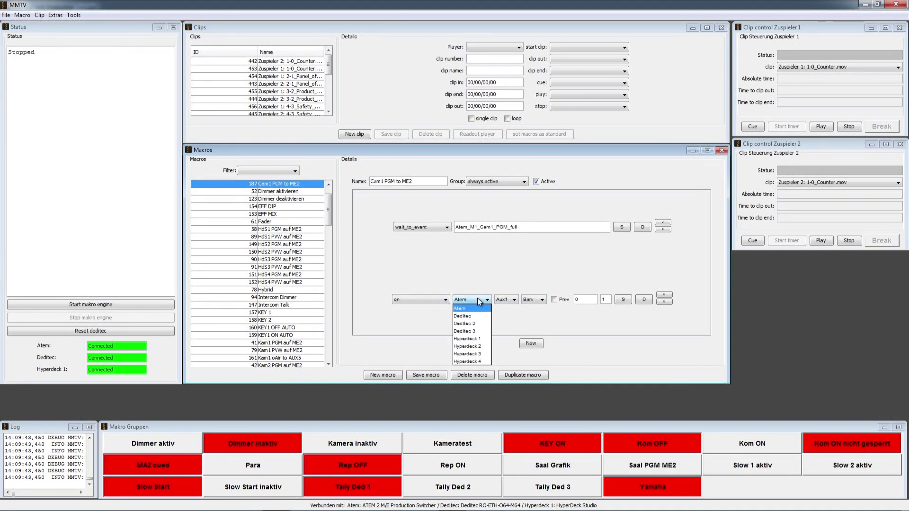
pyautogui.click(476, 337)
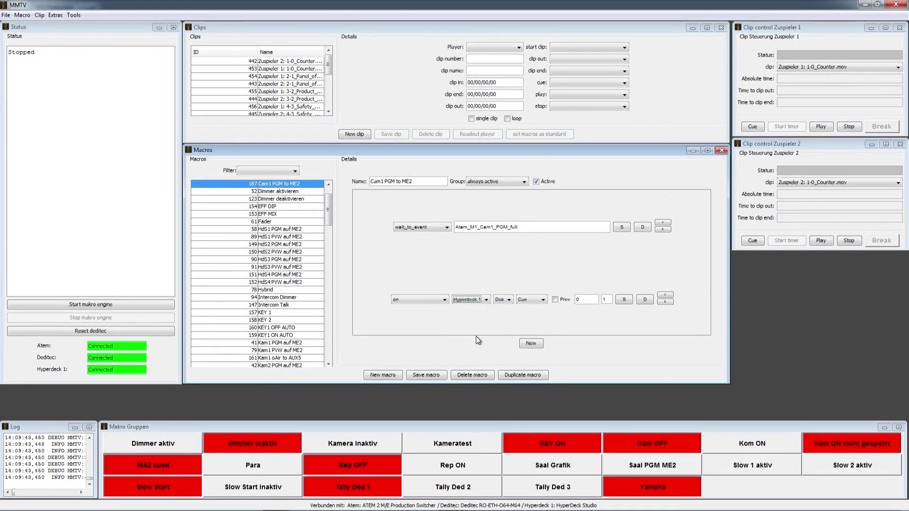
pyautogui.click(534, 301)
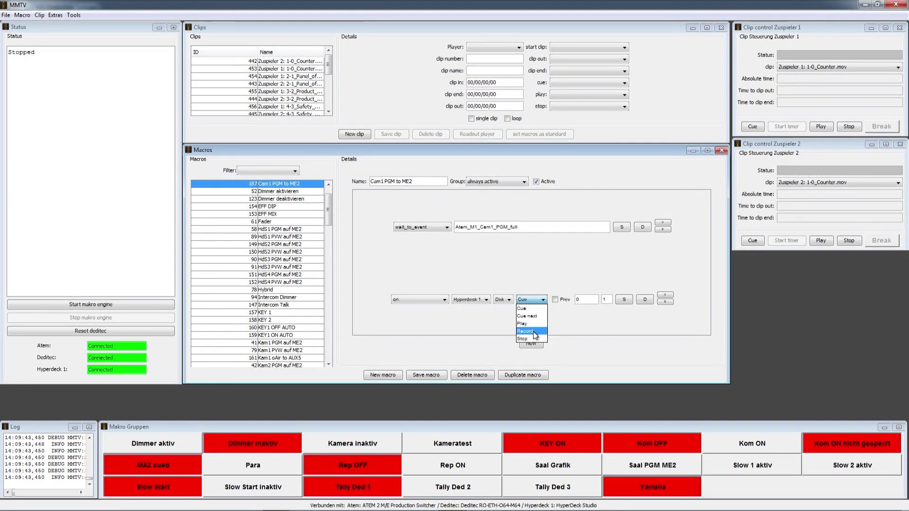
pyautogui.click(523, 308)
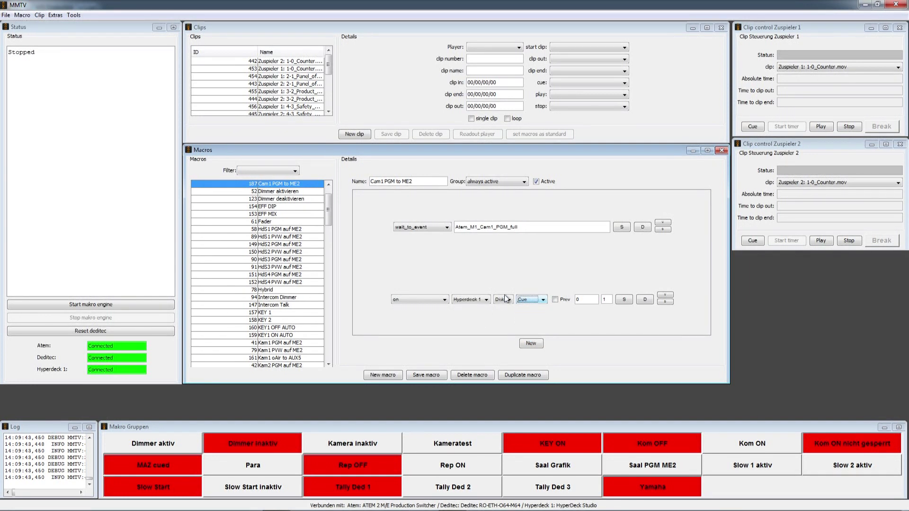
# Change the second command to on/off on Deditec output Do4, with a 100 ms wait time and 10 in the adjacent field
pyautogui.click(446, 300)
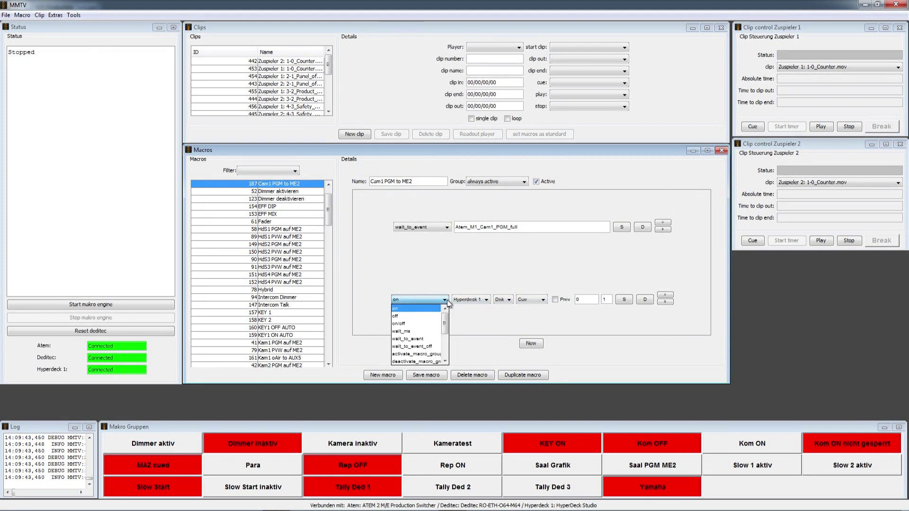
pyautogui.click(427, 323)
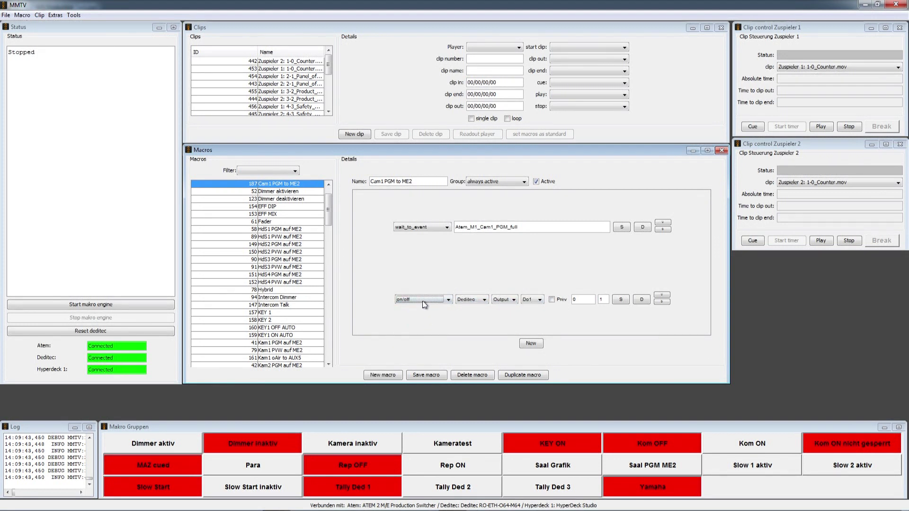
pyautogui.click(530, 299)
pyautogui.click(528, 334)
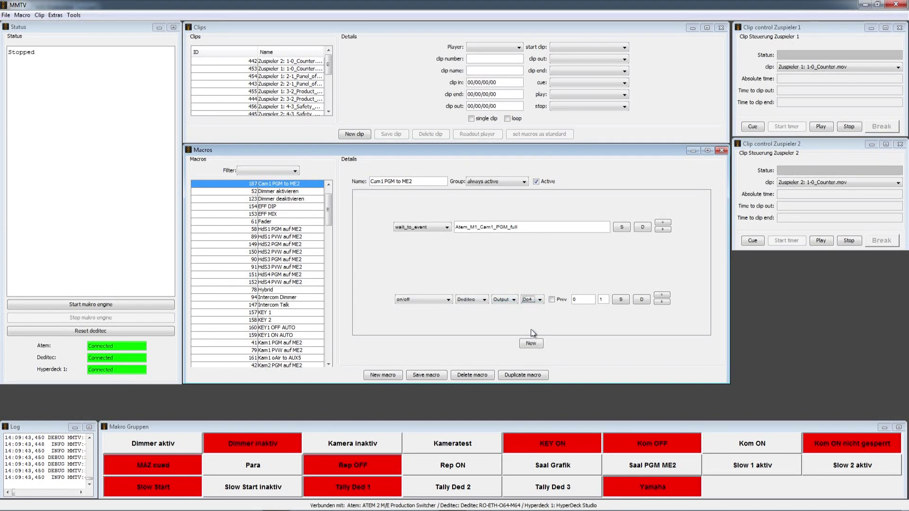
pyautogui.click(605, 301)
pyautogui.write('0')
pyautogui.click(575, 299)
pyautogui.write('10')
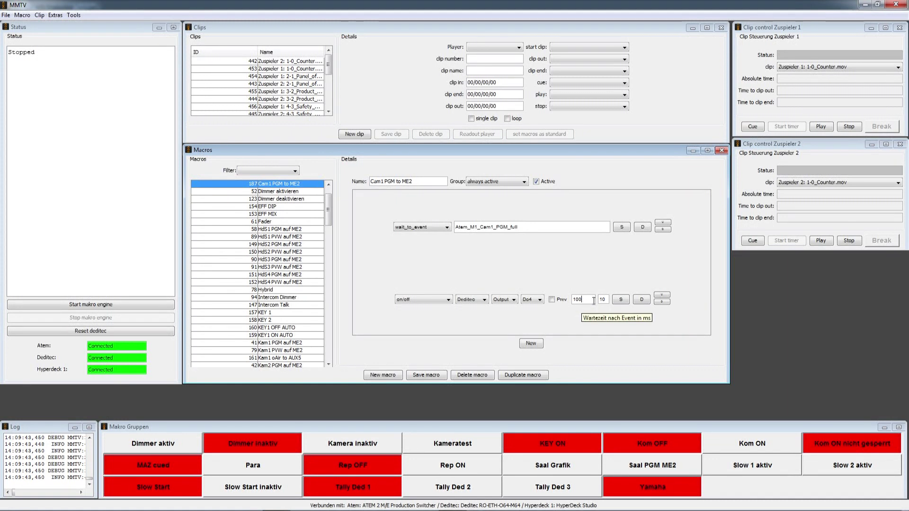
# Change the second command to wait_ms, set its wait time to 1000 and the adjacent field to 1, and save the command
pyautogui.click(450, 300)
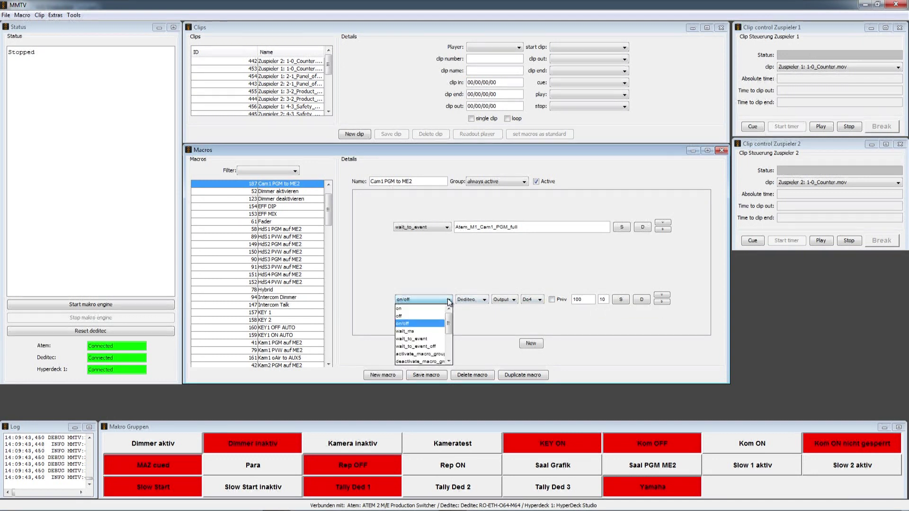
pyautogui.click(435, 330)
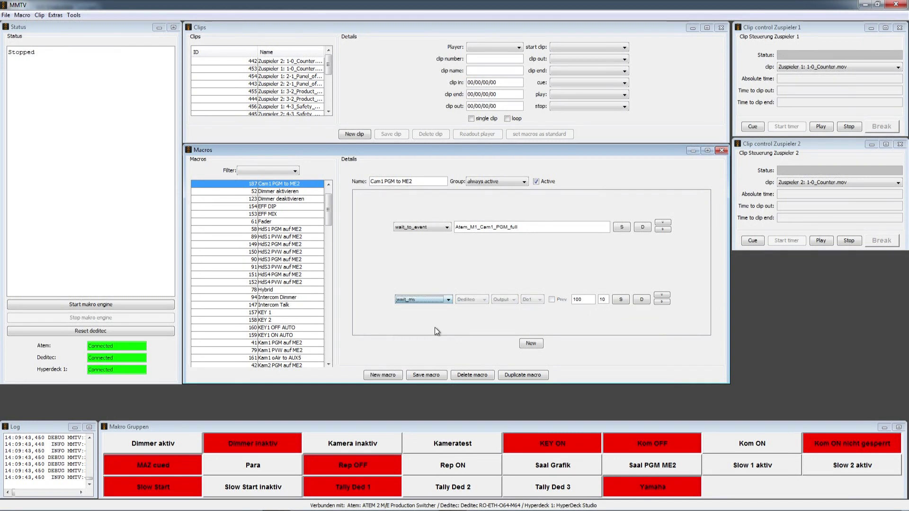
pyautogui.click(586, 300)
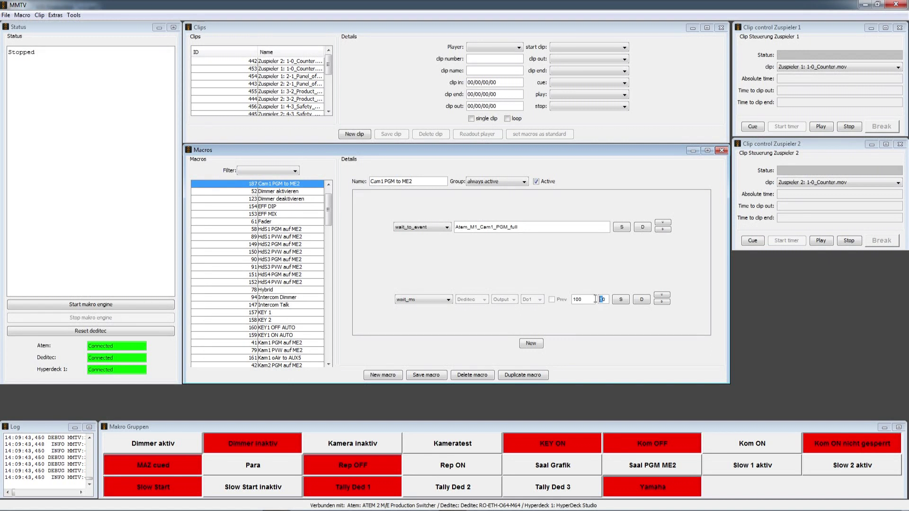
pyautogui.press('Right')
pyautogui.write('0')
pyautogui.press('BackSpace')
pyautogui.click(623, 299)
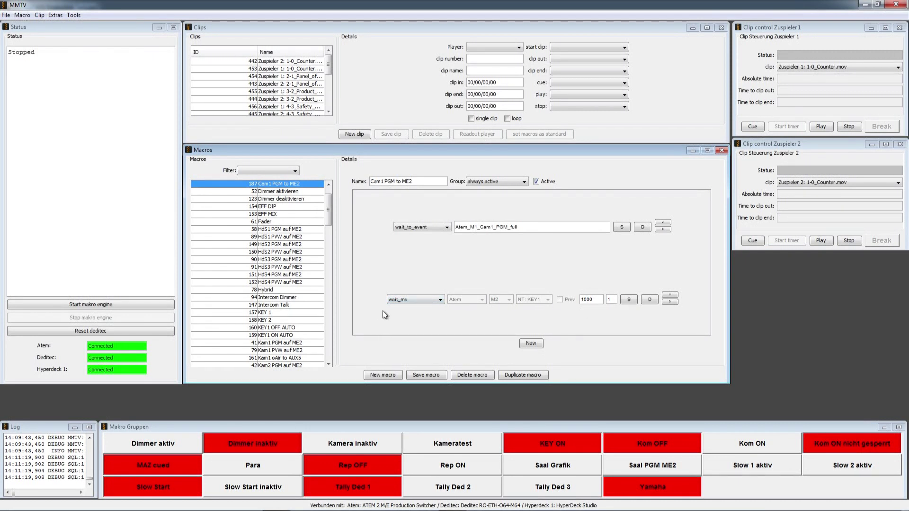
# Switch the second command to wait_to_event and on to wait_to_event_off, keeping Atem_M1_Cam1_PGM_full as the event
pyautogui.click(440, 299)
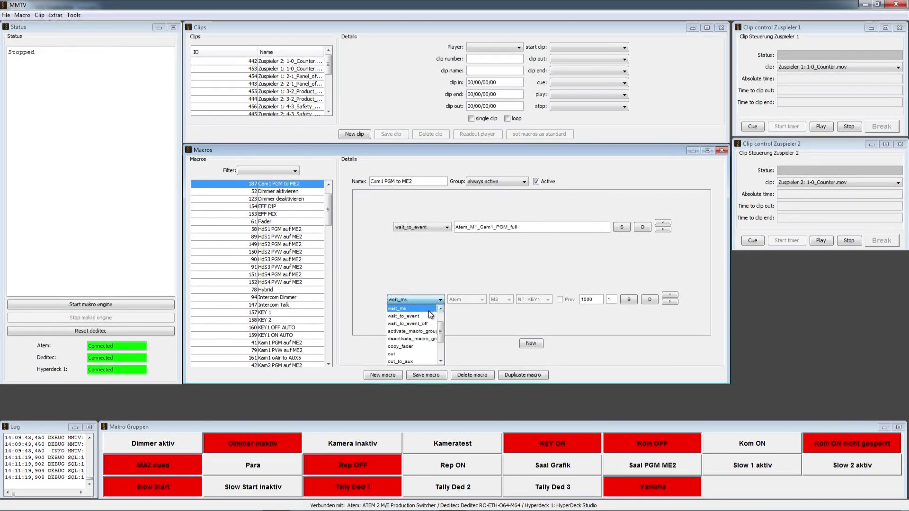
pyautogui.click(426, 316)
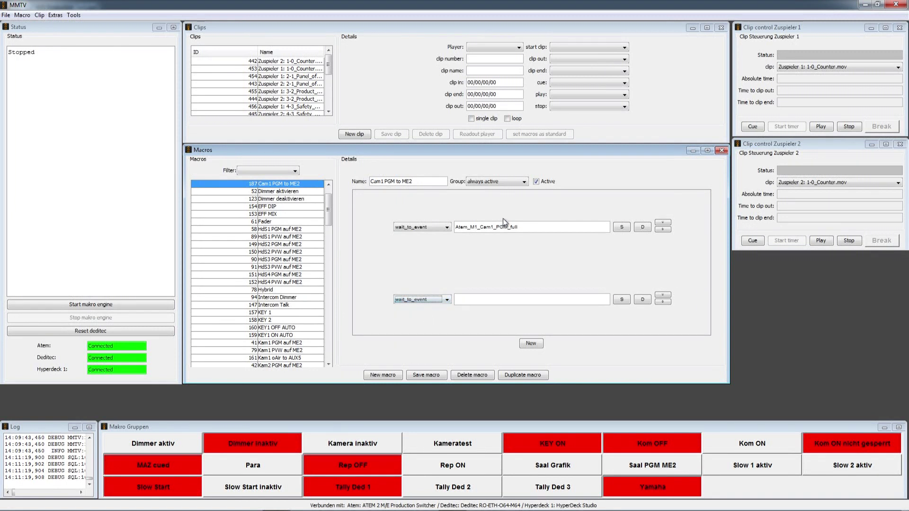
pyautogui.click(448, 299)
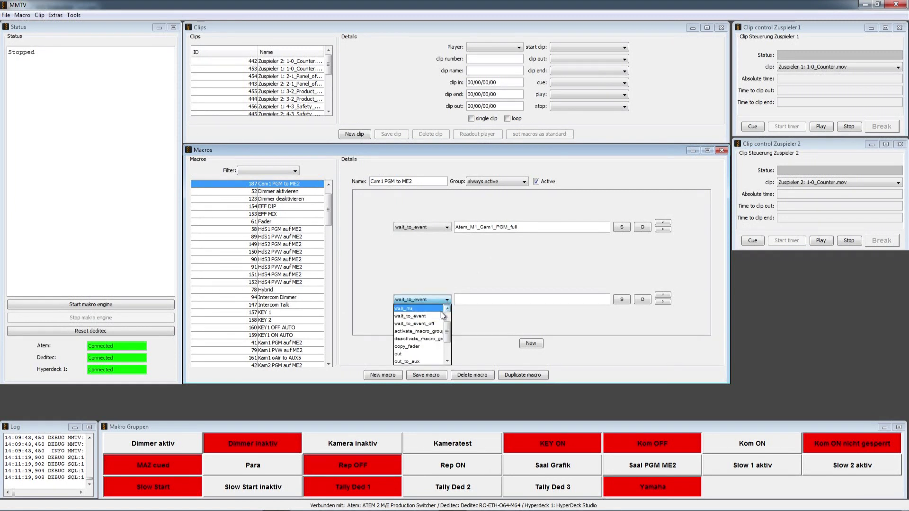
pyautogui.click(439, 325)
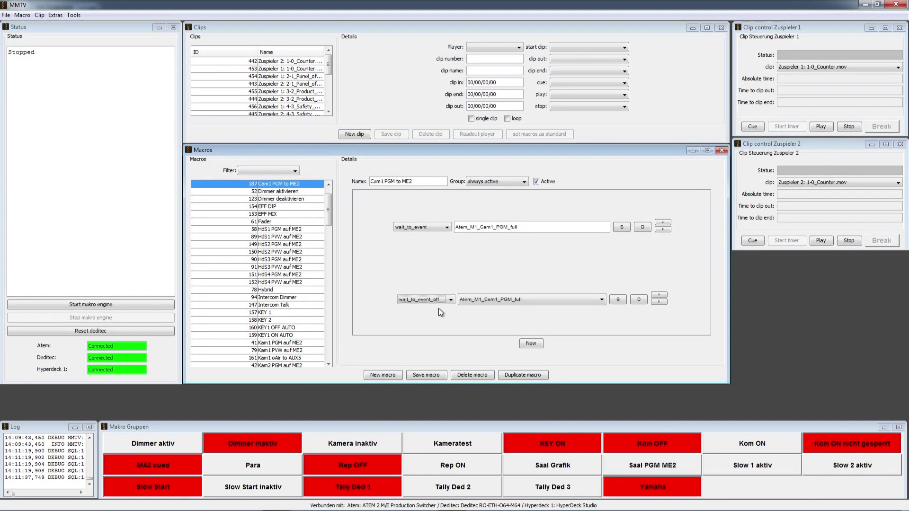
pyautogui.click(518, 297)
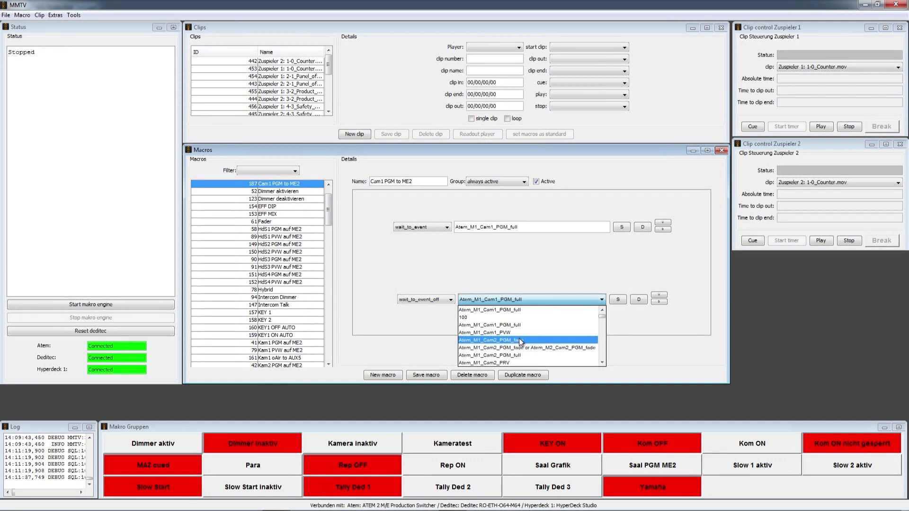
pyautogui.click(505, 299)
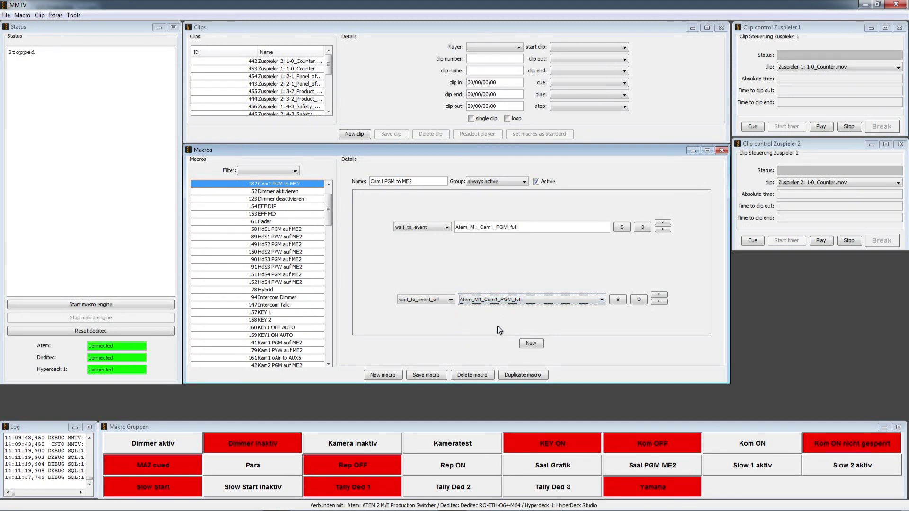
# Switch the second command to activate_macro_group and on to deactivate_macro_group, keeping the always active group
pyautogui.click(451, 299)
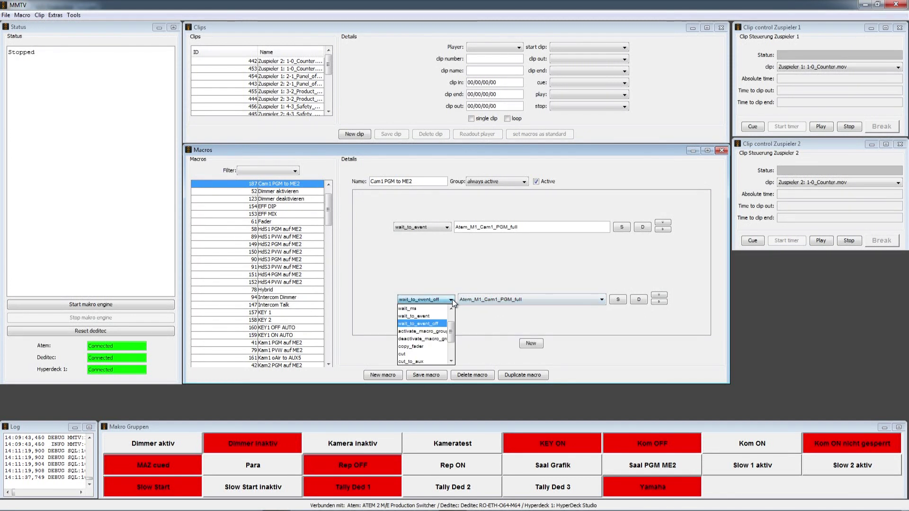
pyautogui.click(440, 331)
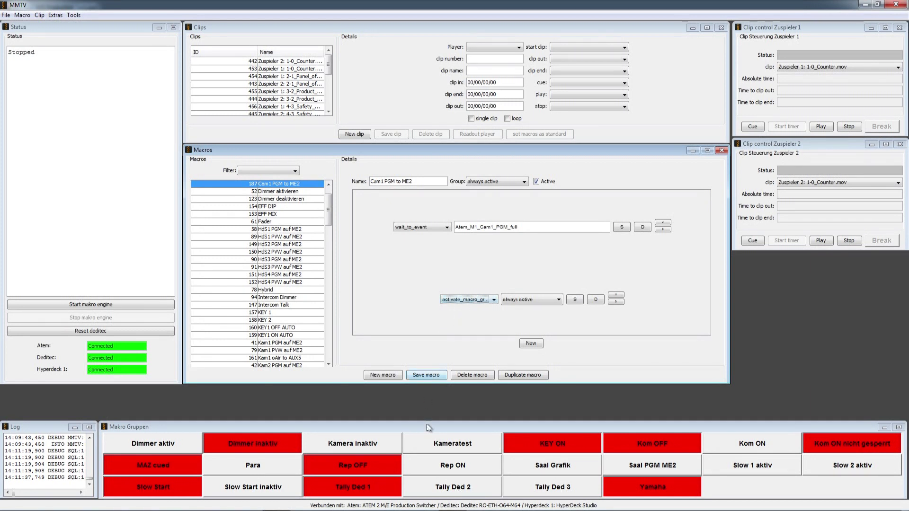
pyautogui.click(550, 300)
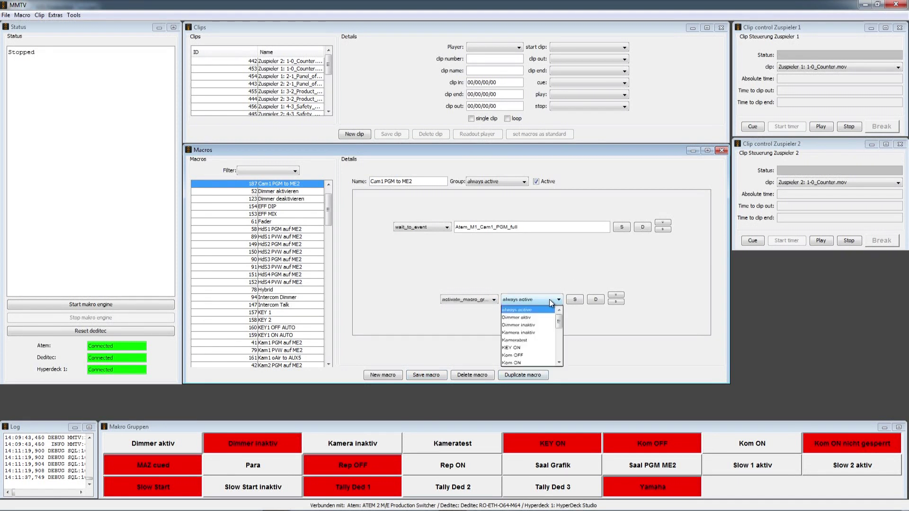
pyautogui.click(550, 300)
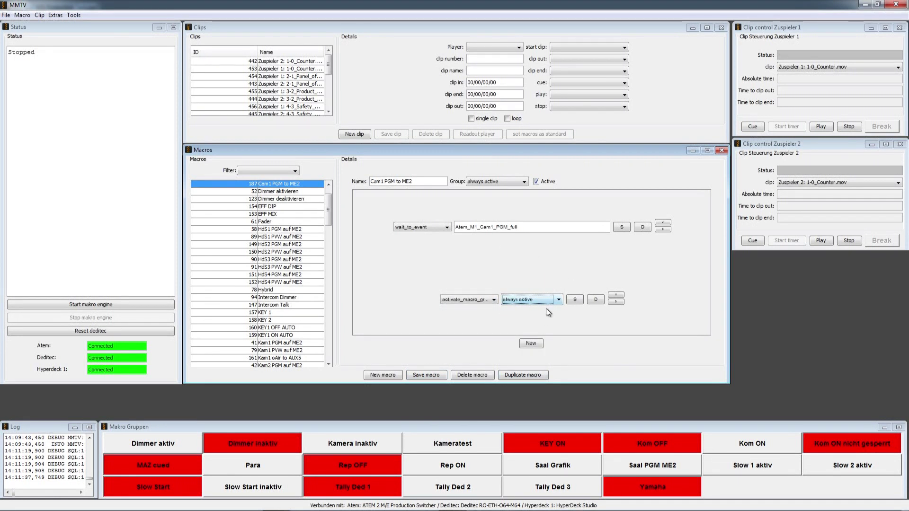
pyautogui.click(494, 300)
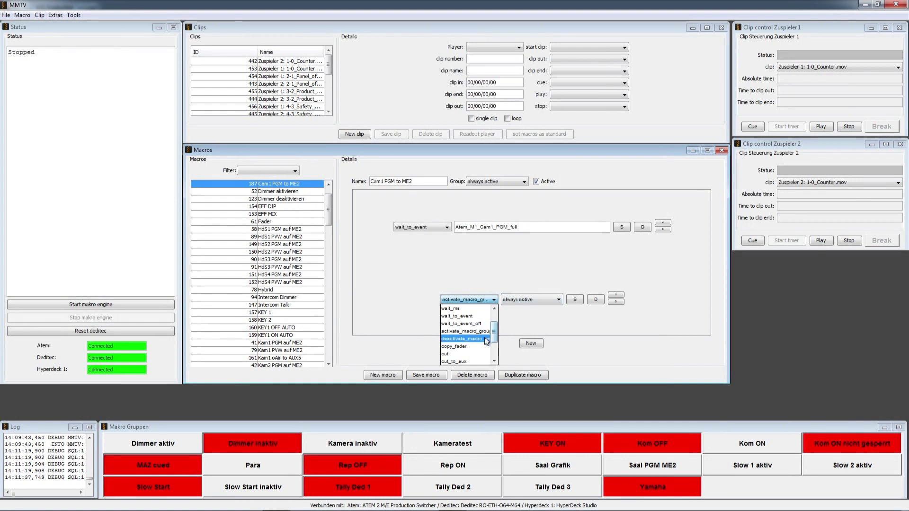
pyautogui.click(492, 338)
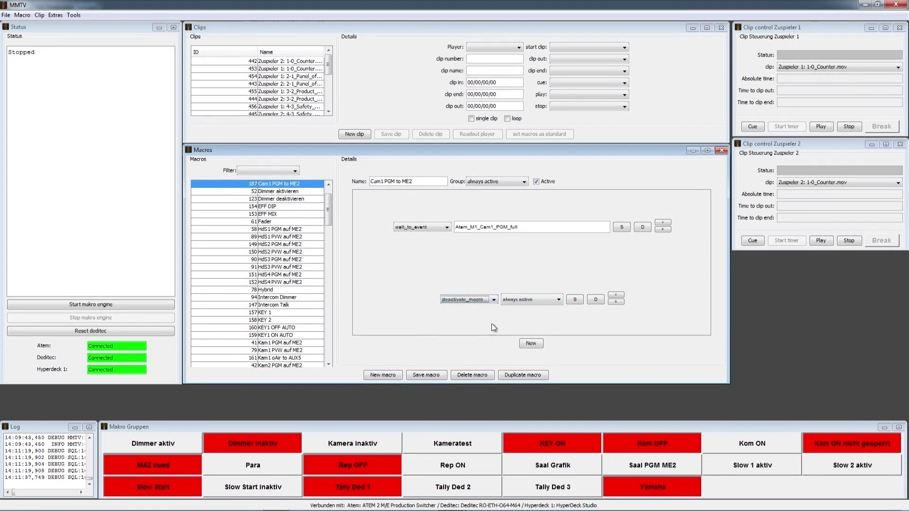
# Change the second command to copy_fader with Mixer1 --> Mixer2, checking the Mix Effects 1 fader in ATEM Software Control
pyautogui.click(493, 300)
pyautogui.click(475, 351)
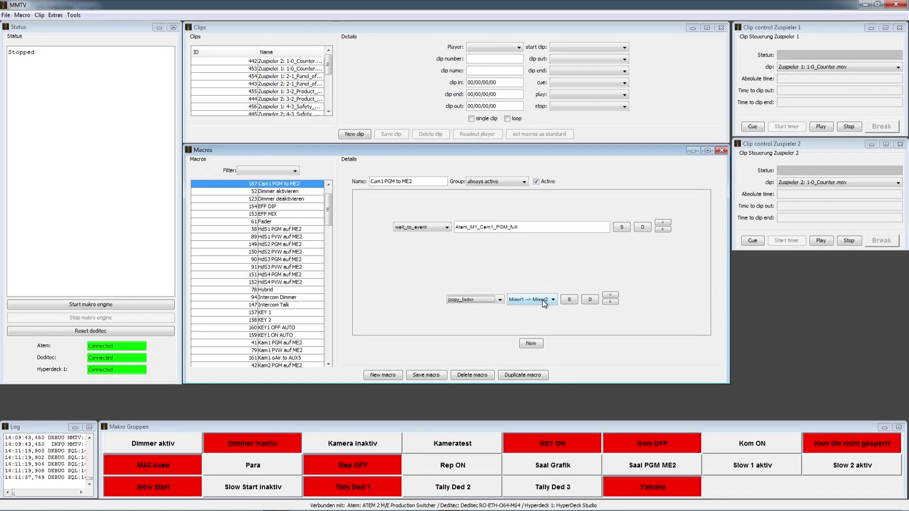
pyautogui.hotkey('alt', 'Tab')
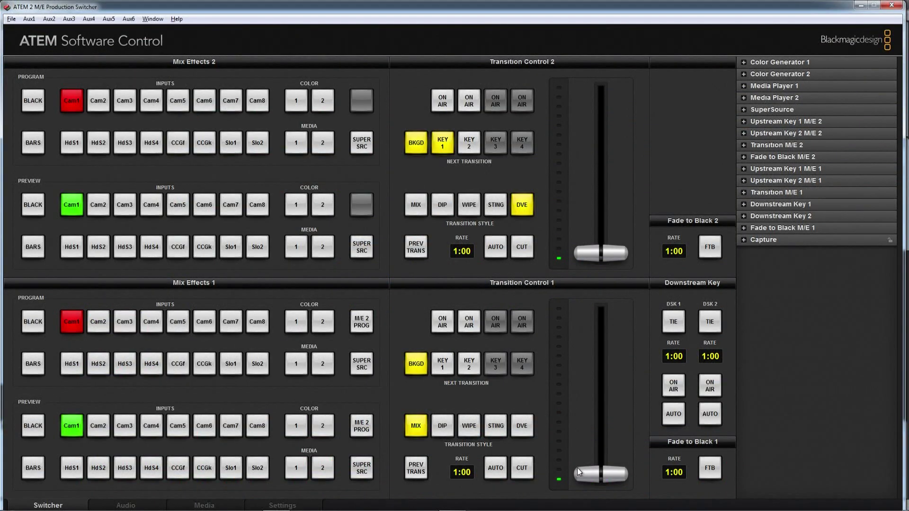
pyautogui.moveTo(592, 478)
pyautogui.mouseDown()
pyautogui.moveTo(595, 469)
pyautogui.moveTo(592, 478)
pyautogui.mouseUp()
pyautogui.hotkey('alt', 'Tab')
pyautogui.click(553, 299)
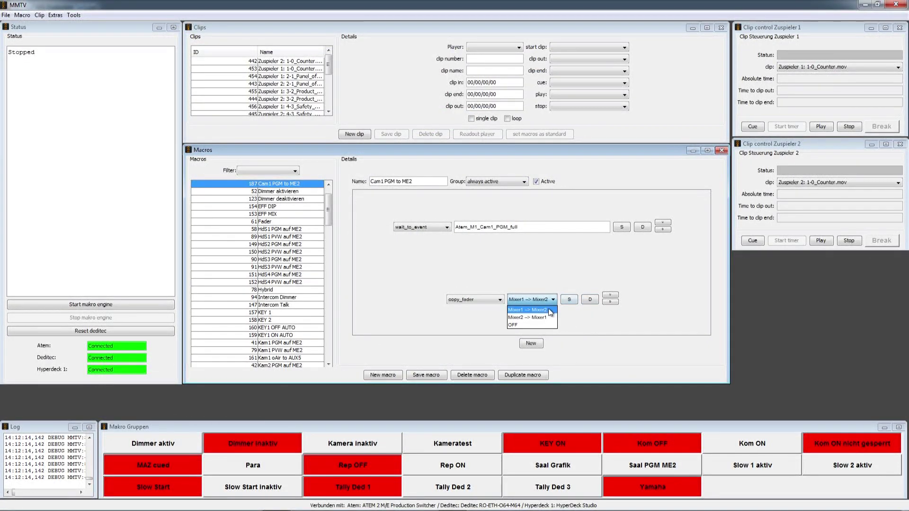
pyautogui.click(546, 314)
pyautogui.click(545, 302)
pyautogui.click(544, 310)
# Delete the copy_fader command from the Cam1 PGM to ME2 macro
pyautogui.click(588, 300)
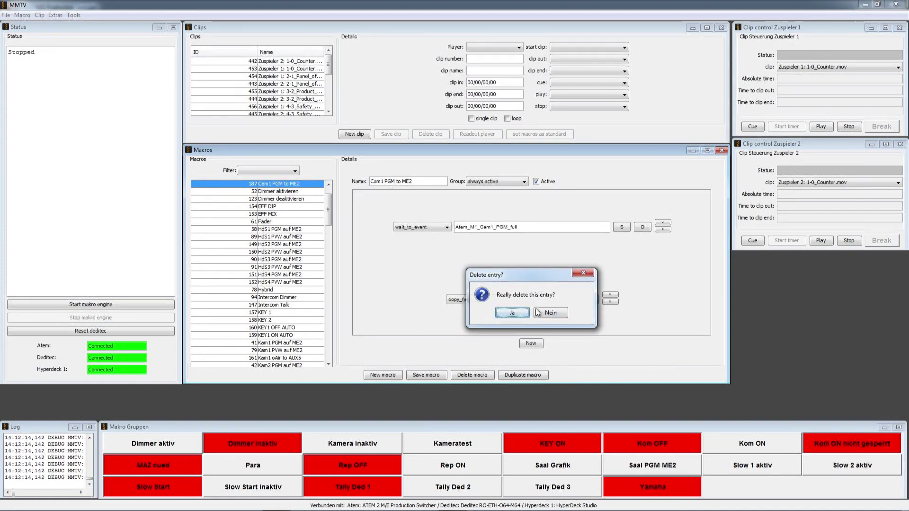
pyautogui.click(512, 313)
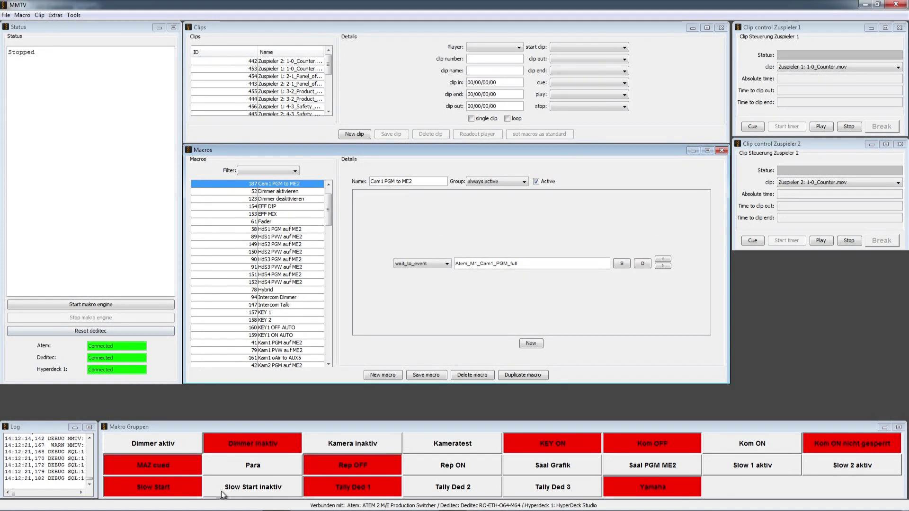
# Activate the Para macro group and start the macro engine
pyautogui.click(253, 468)
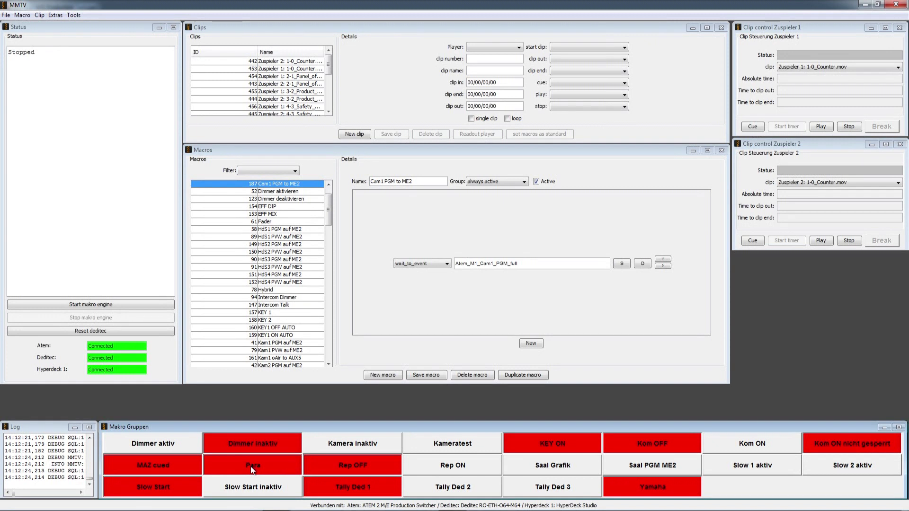
pyautogui.click(108, 305)
# In ATEM Software Control, set Mix Effects 2 to a MIX transition without KEY 1 and fade Mix Effects 1 from Cam1 to Cam2
pyautogui.hotkey('alt', 'Tab')
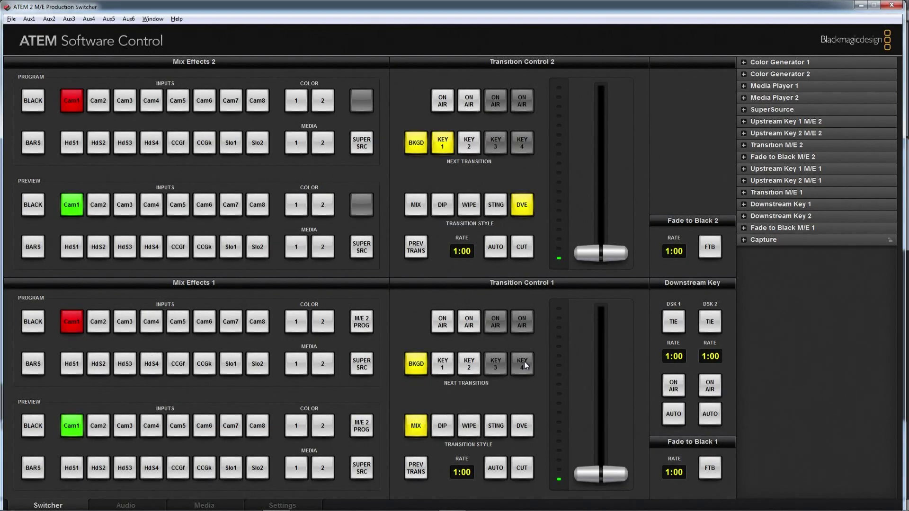
pyautogui.click(419, 202)
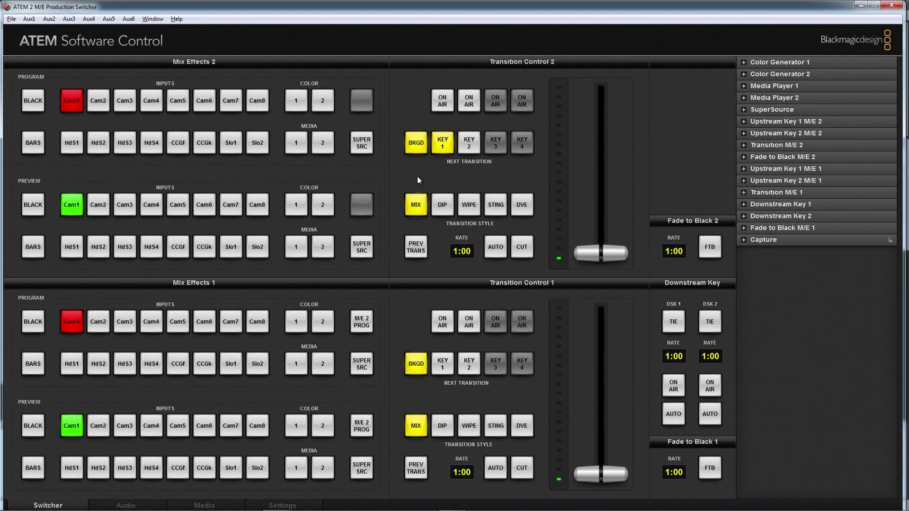
pyautogui.click(439, 147)
pyautogui.click(98, 430)
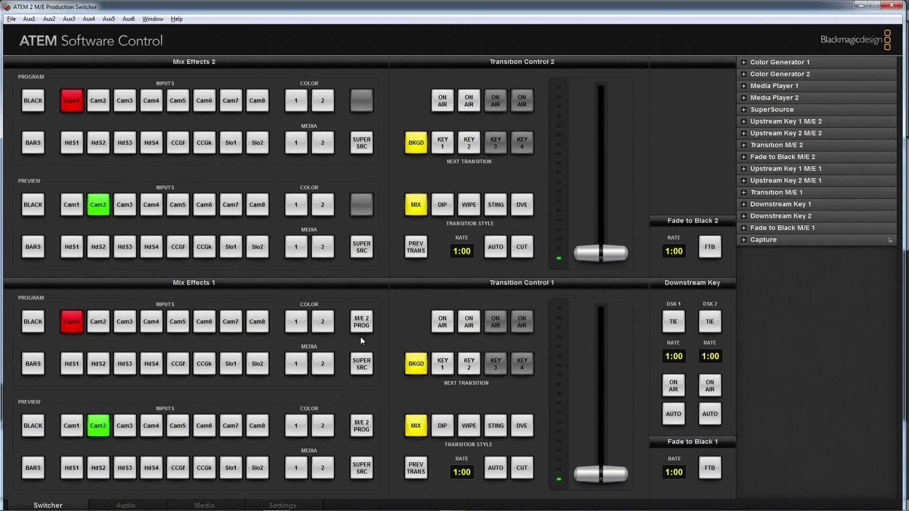
pyautogui.moveTo(586, 474); pyautogui.dragTo(589, 299)
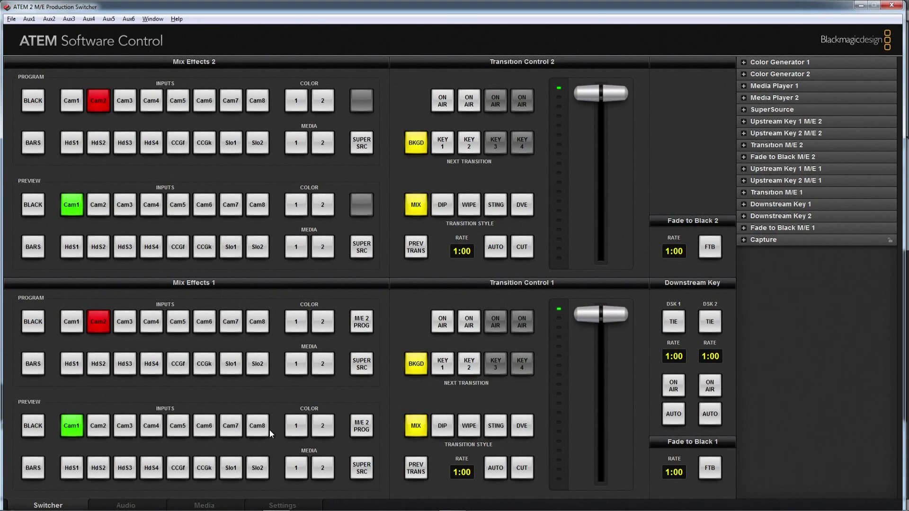
# Fade Mix Effects 1 to Cam7, preview Cam3 and fade Mix Effects 1 to it
pyautogui.click(232, 427)
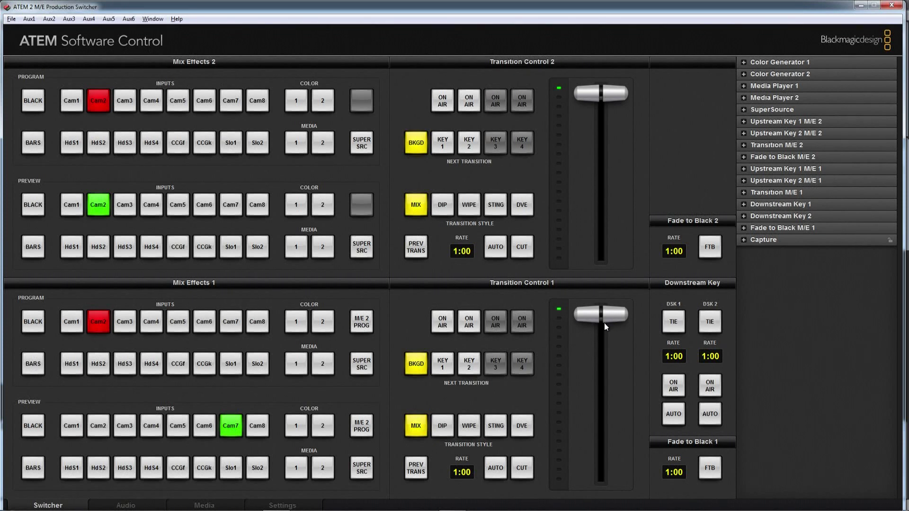
pyautogui.press('space')
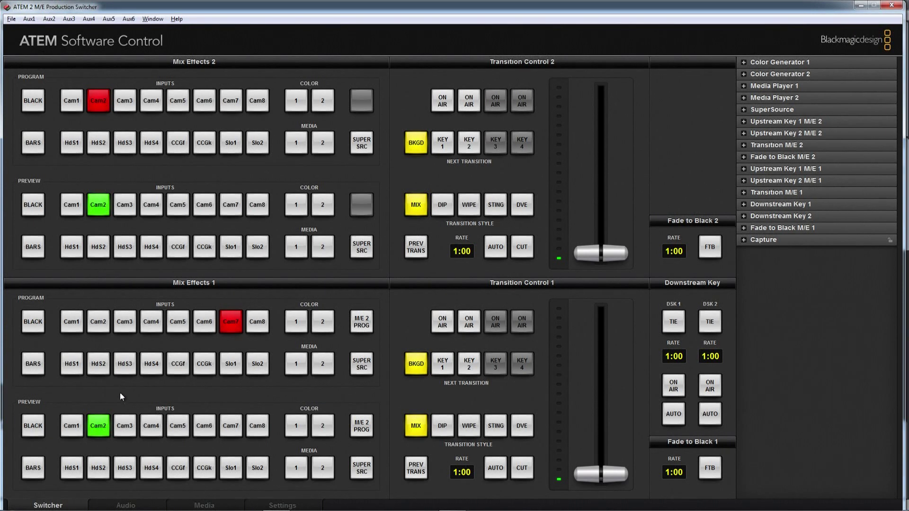
pyautogui.click(125, 429)
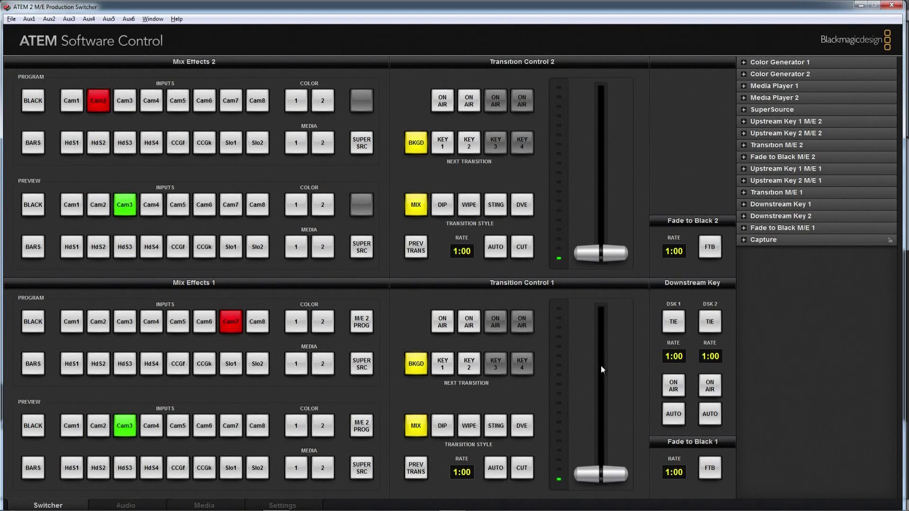
pyautogui.moveTo(600, 483)
pyautogui.mouseDown()
pyautogui.moveTo(600, 472)
pyautogui.moveTo(600, 501)
pyautogui.mouseUp()
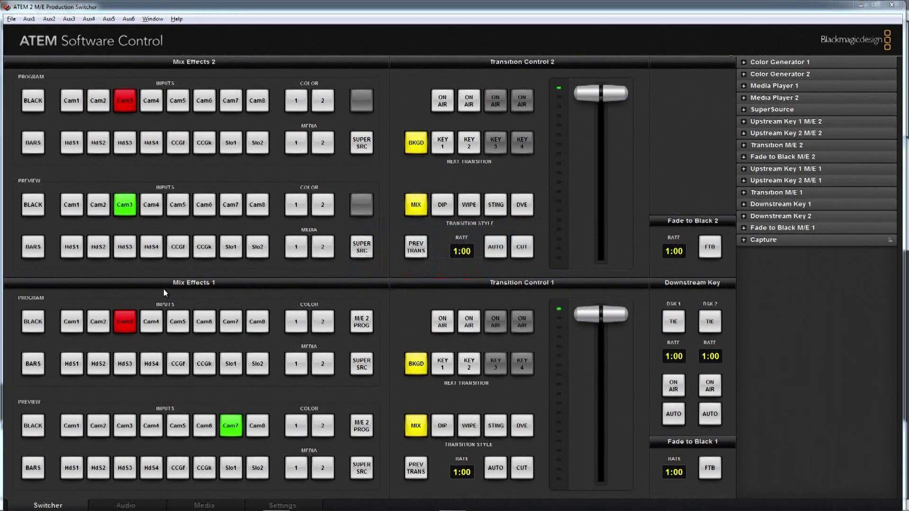
# Switch to MMTV, stop the macro engine and add a cut command as the second command of the Cam1 PGM to ME2 macro
pyautogui.hotkey('alt', 'Tab')
pyautogui.click(109, 317)
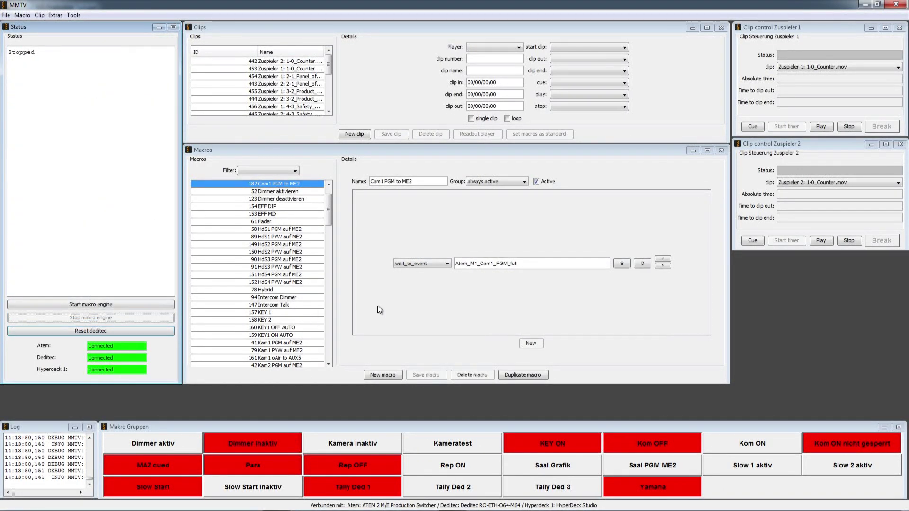
pyautogui.click(526, 344)
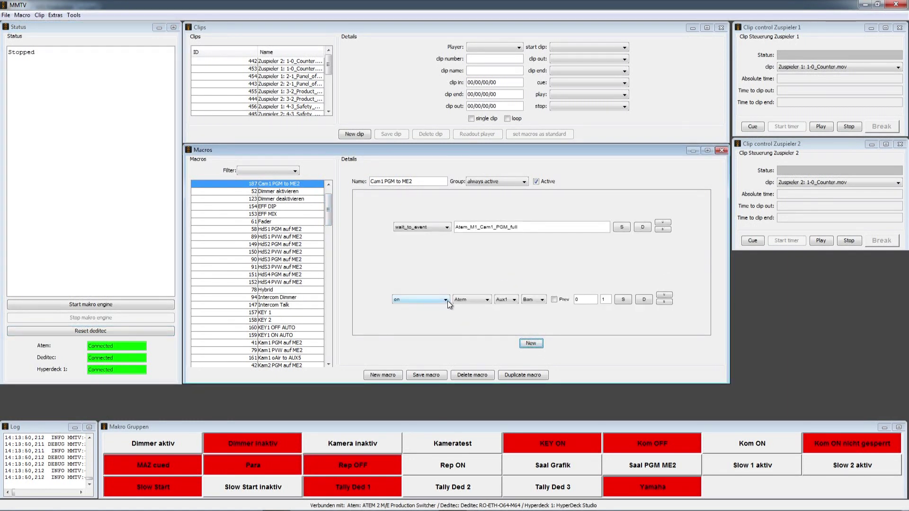
pyautogui.click(448, 300)
pyautogui.moveTo(447, 328); pyautogui.dragTo(446, 358)
pyautogui.click(426, 336)
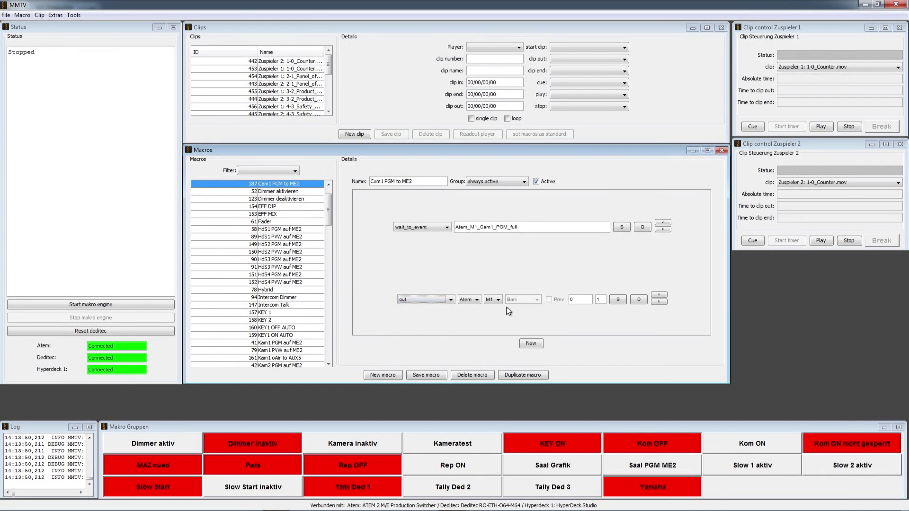
# Cut Mix Effects 1 twice in ATEM Software Control, and set the cut command's mixer to M2 in MMTV
pyautogui.hotkey('alt', 'Tab')
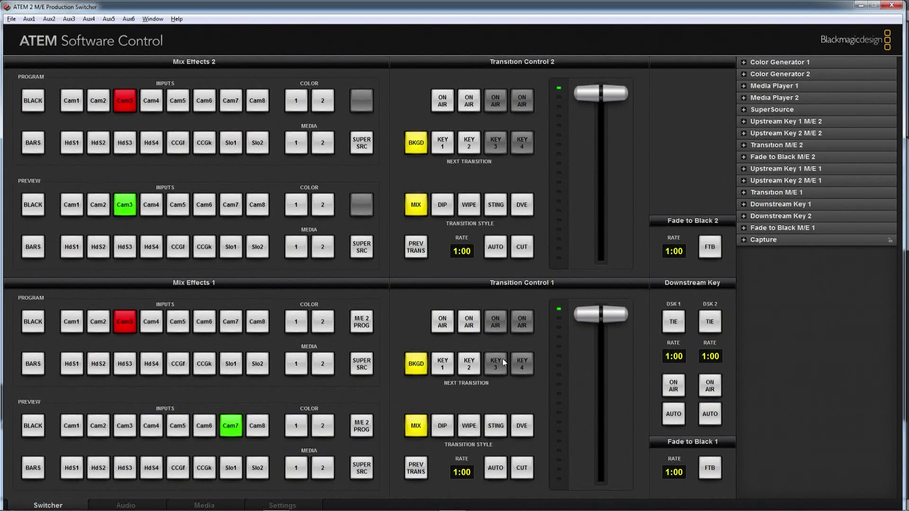
pyautogui.click(522, 469)
pyautogui.click(522, 469)
pyautogui.hotkey('alt', 'Tab')
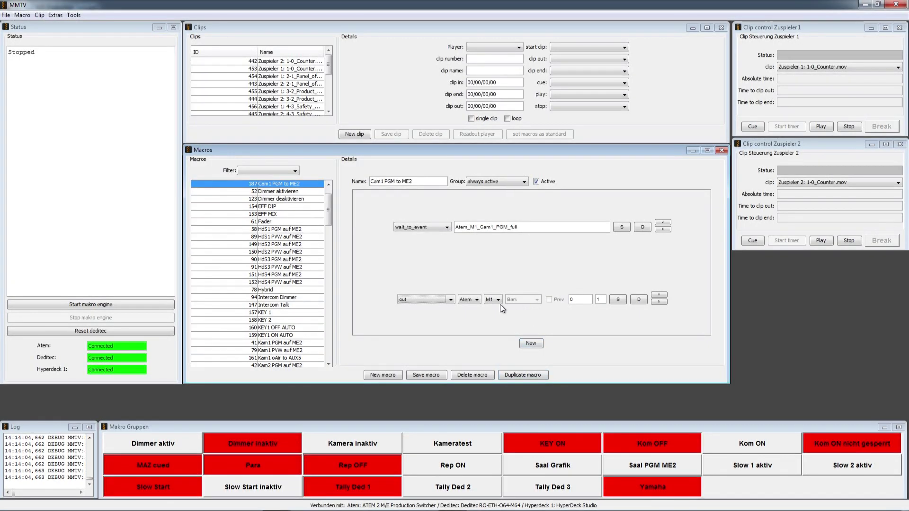
pyautogui.click(498, 298)
pyautogui.click(493, 316)
# Change the second command to cut_to_aux with Atem mixer M2 and output Aux1
pyautogui.click(451, 299)
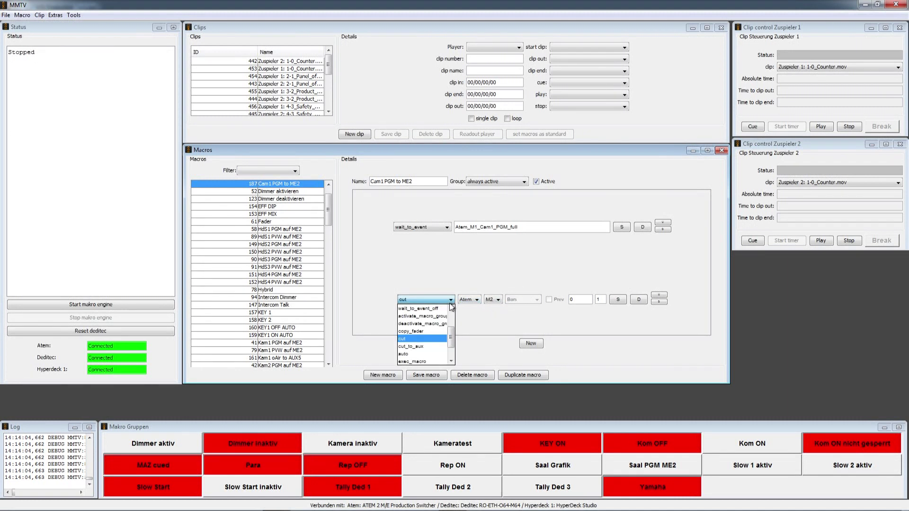
pyautogui.click(428, 347)
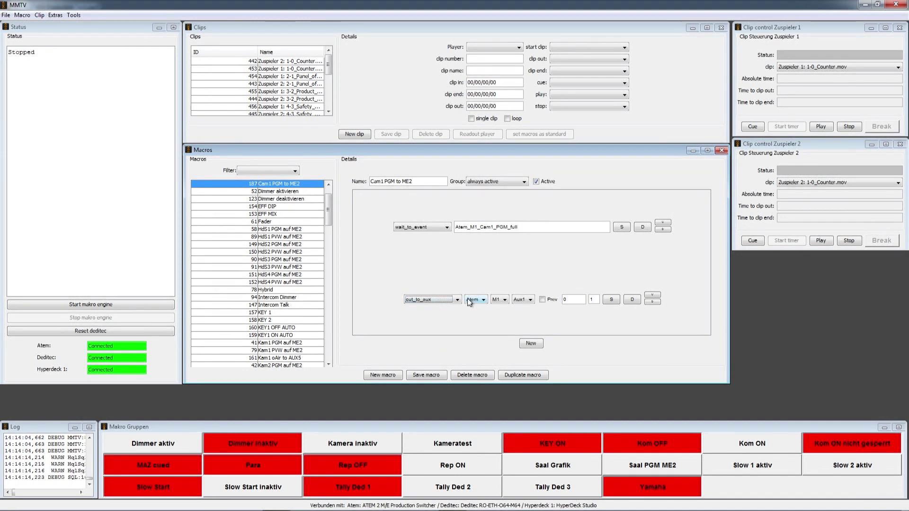
pyautogui.click(501, 300)
pyautogui.click(530, 299)
pyautogui.click(533, 289)
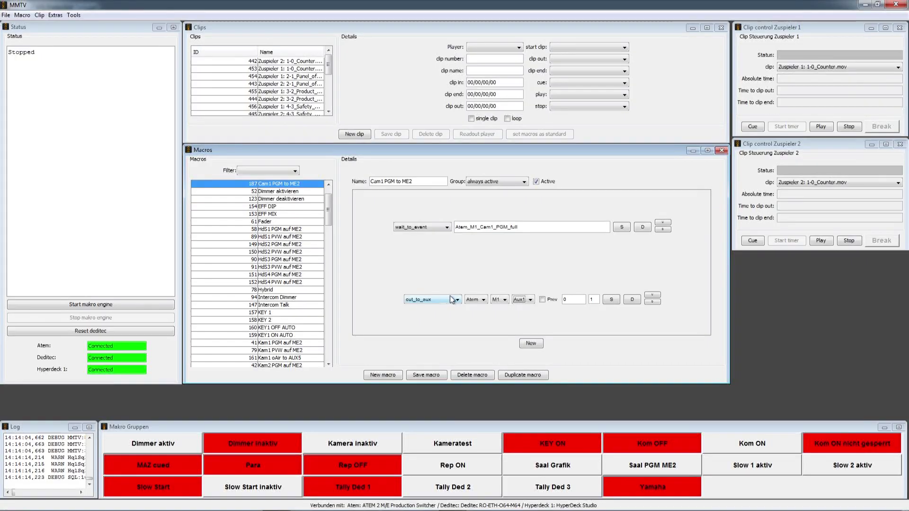
pyautogui.press('Tab')
# Check the source assigned to Aux1 in ATEM Software Control, and save the cut_to_aux command in MMTV
pyautogui.hotkey('alt', 'Tab')
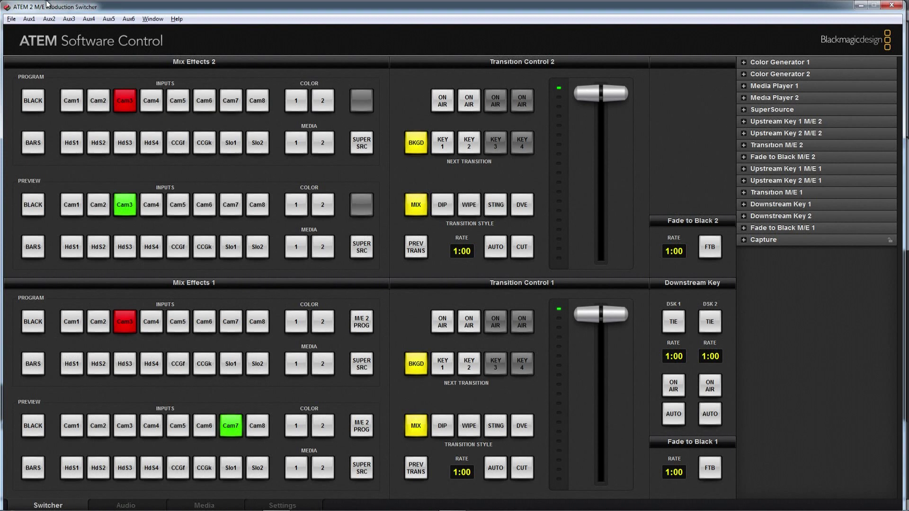
pyautogui.click(29, 19)
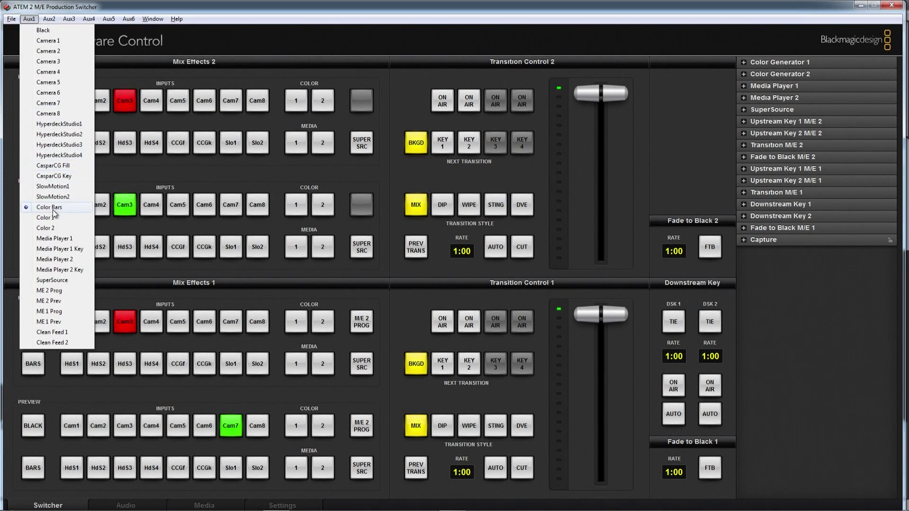
pyautogui.hotkey('alt', 'Tab')
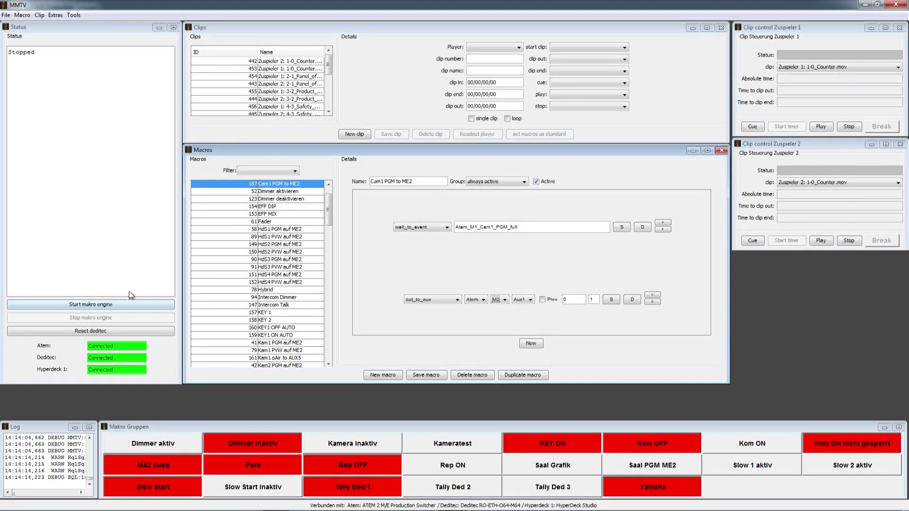
pyautogui.click(611, 301)
# Test the macro by starting the macro engine and putting Cam1 on Mix Effects 1 program in ATEM Software Control, then stop the engine
pyautogui.click(125, 301)
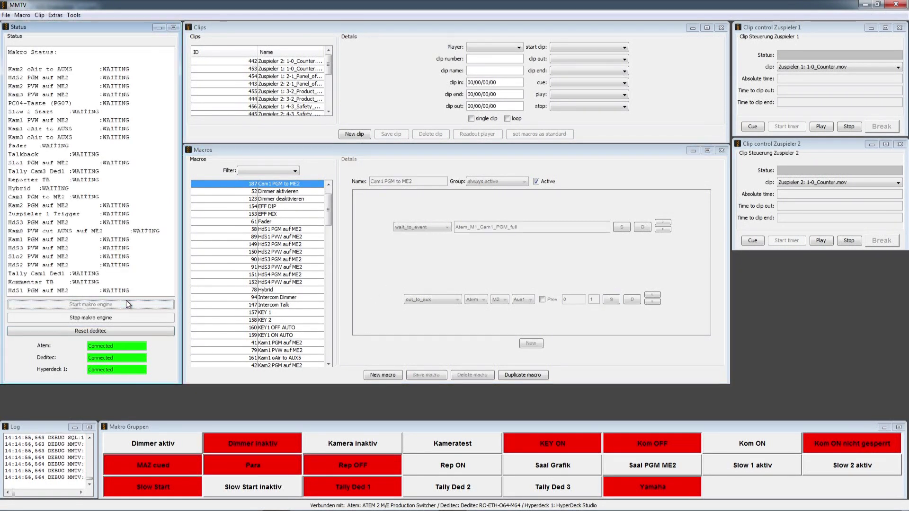
pyautogui.hotkey('alt', 'Tab')
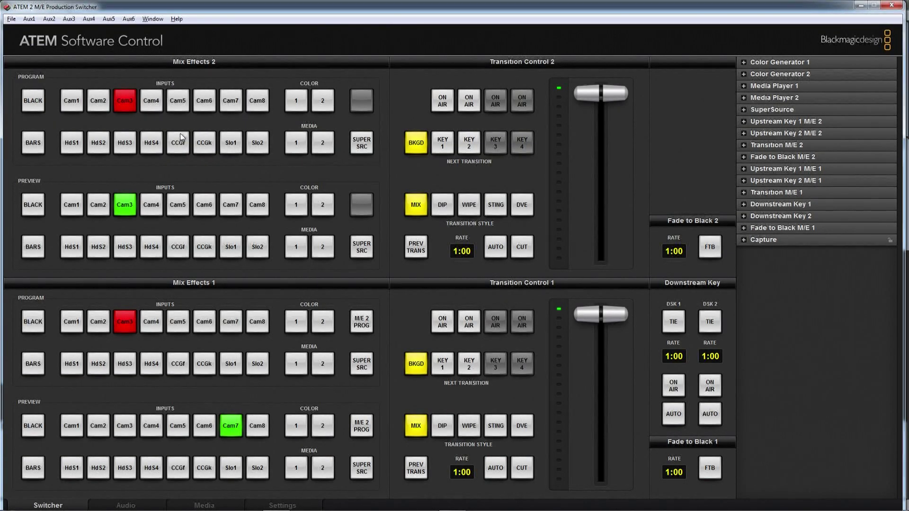
pyautogui.click(76, 326)
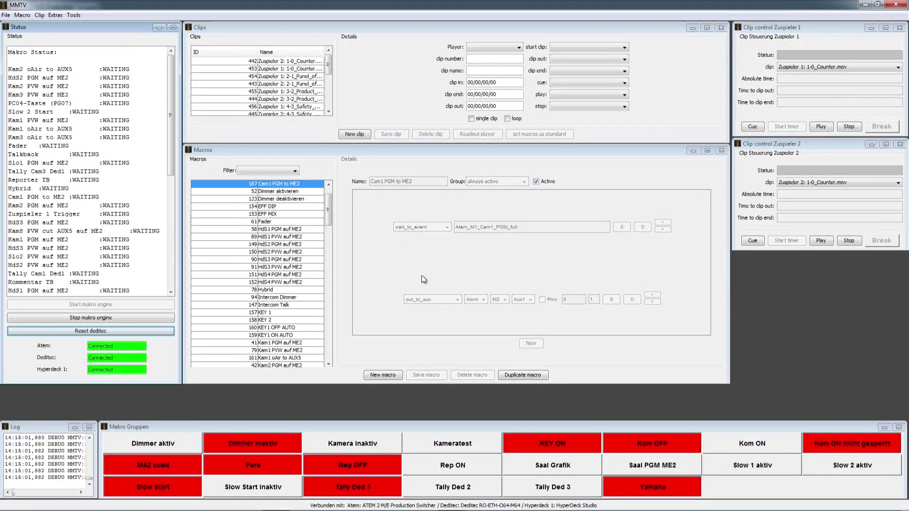
pyautogui.click(141, 317)
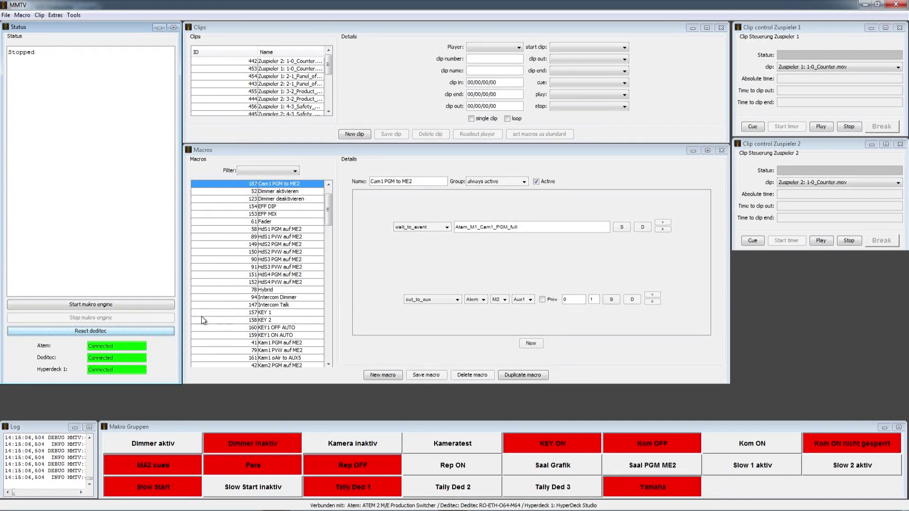
# Change the second command to auto on Atem mixer M1
pyautogui.click(439, 299)
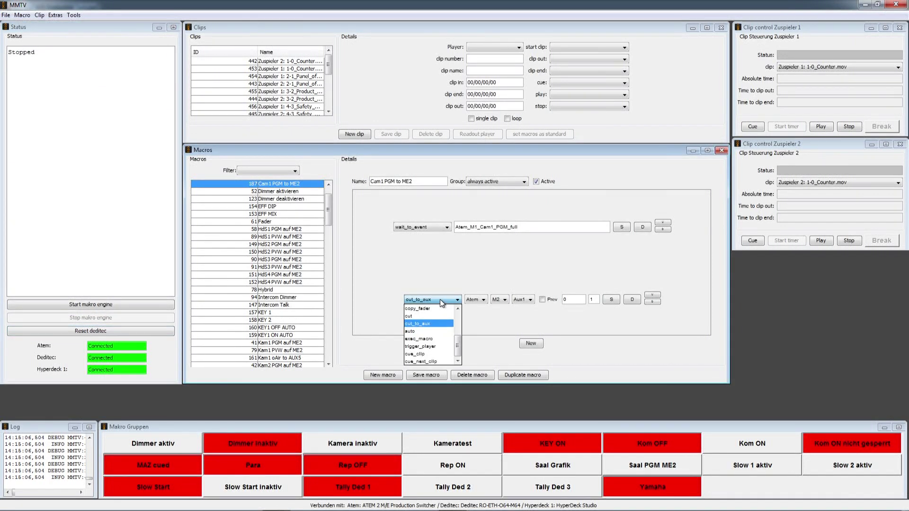
pyautogui.click(435, 331)
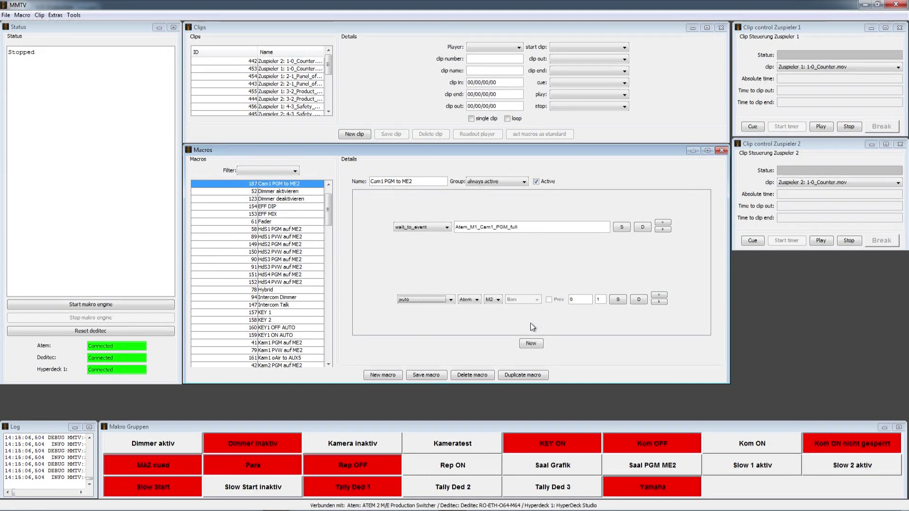
pyautogui.click(498, 301)
pyautogui.click(497, 309)
# Run an auto transition on Mix Effects 1 in ATEM Software Control and return to MMTV
pyautogui.hotkey('alt', 'Tab')
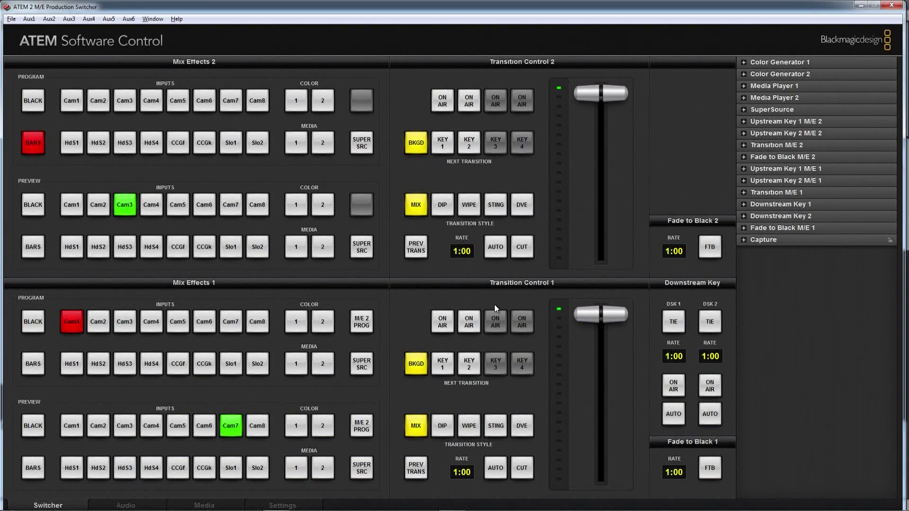
pyautogui.click(496, 468)
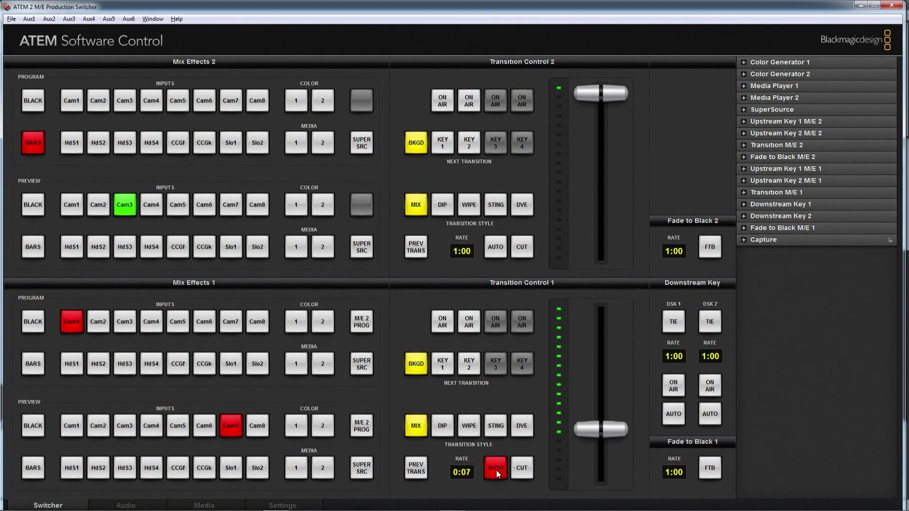
pyautogui.hotkey('alt', 'Tab')
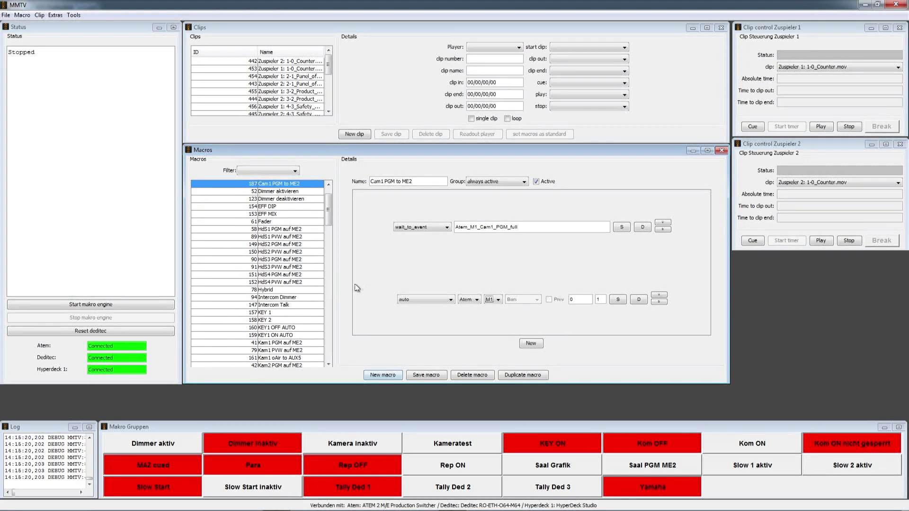
# Set the second command to exec_macro with Dimmer inaktiv: Dimmer aktivieren, and open the Dimmer aktivieren macro to examine its commands
pyautogui.click(397, 298)
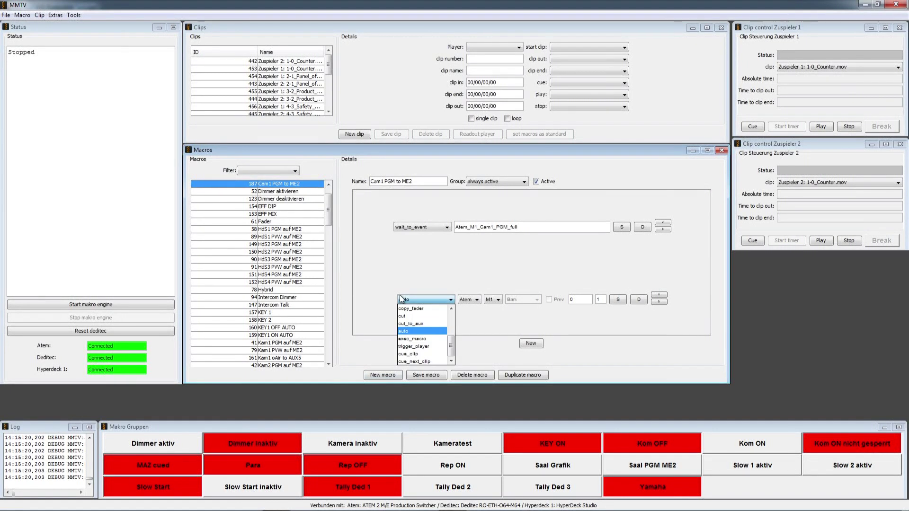
pyautogui.click(428, 336)
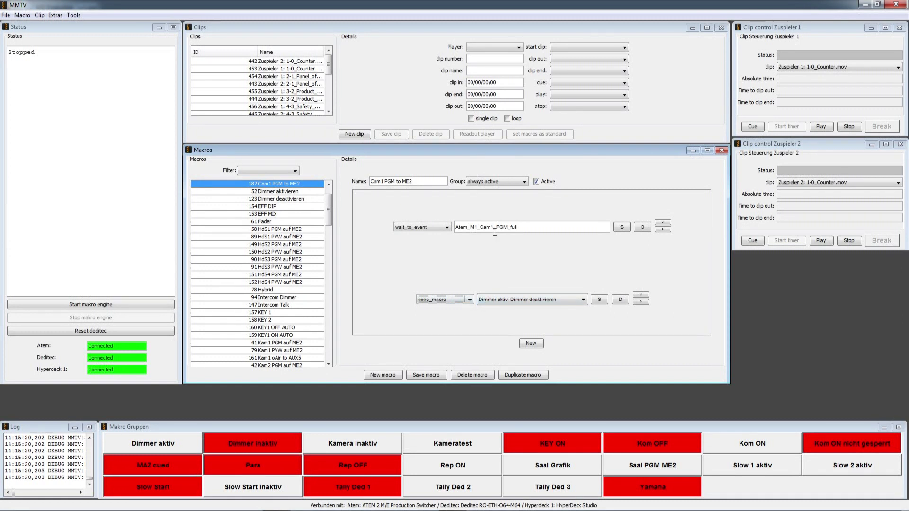
pyautogui.click(529, 301)
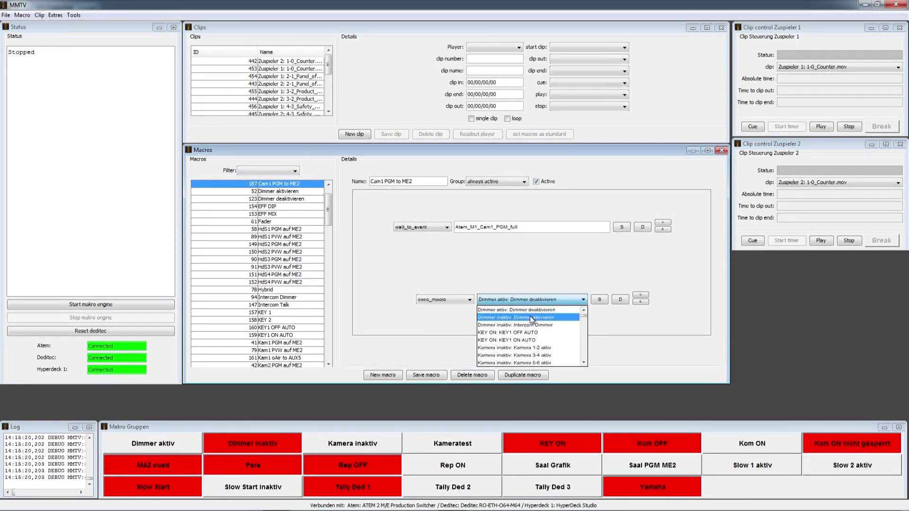
pyautogui.click(530, 317)
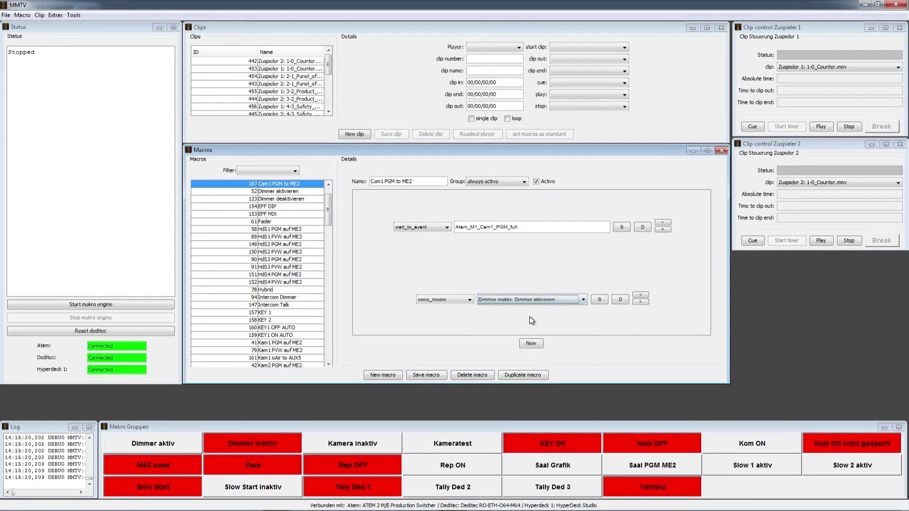
pyautogui.click(276, 193)
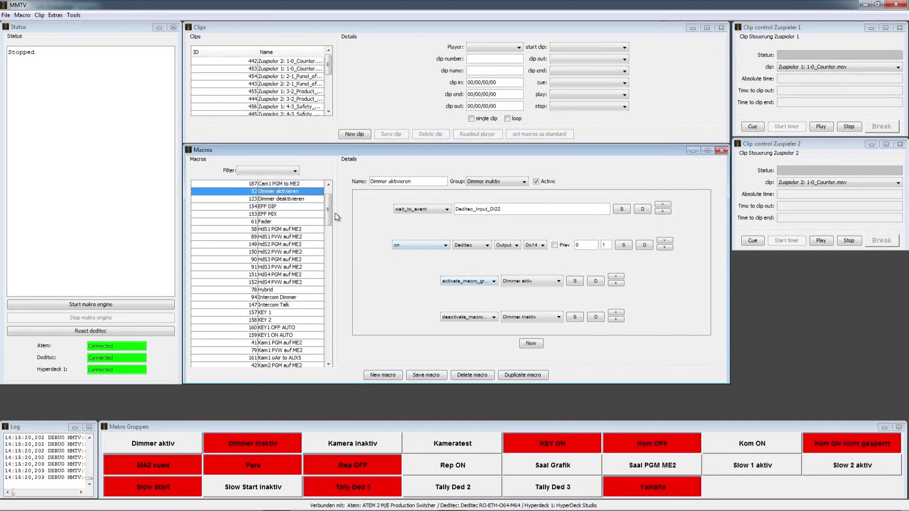
# Reopen the Cam1 PGM to ME2 macro, change its second command to exec_macro and review the macros it can run
pyautogui.click(308, 184)
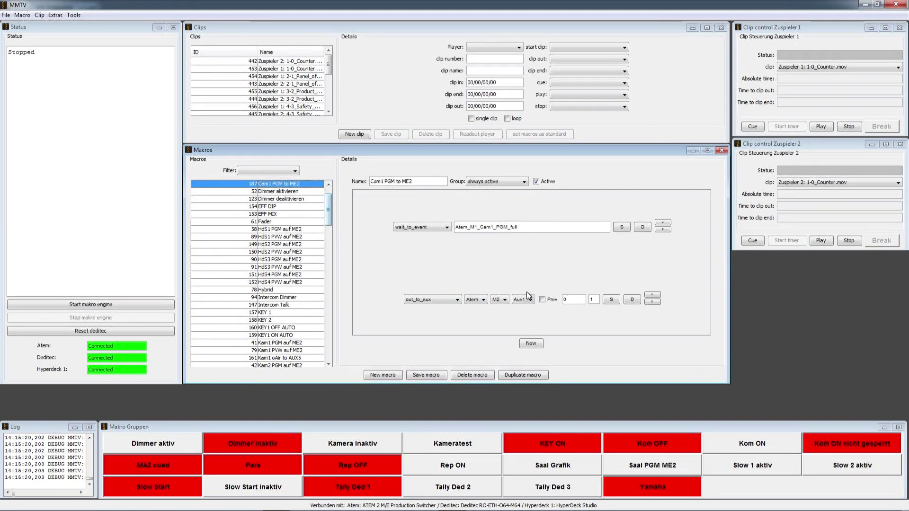
pyautogui.click(417, 300)
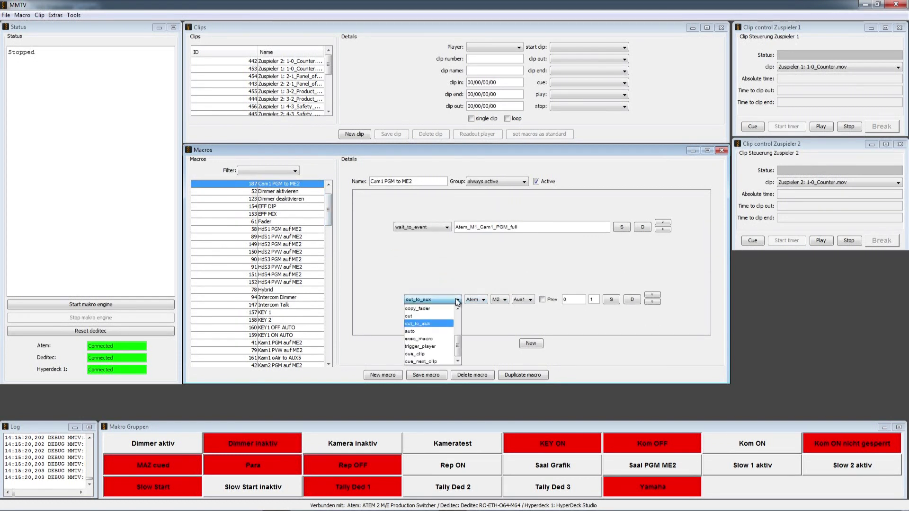
pyautogui.click(447, 340)
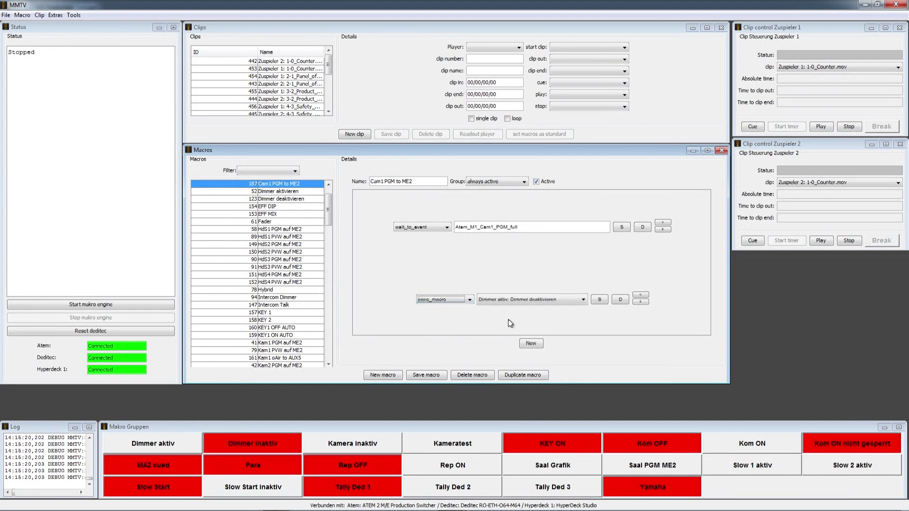
pyautogui.click(542, 301)
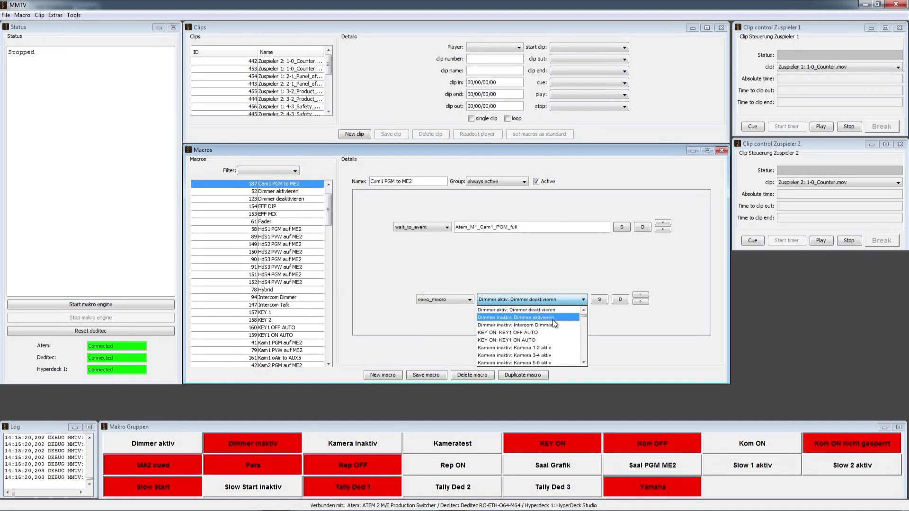
pyautogui.click(552, 284)
# Change the second command of the Cam1 PGM to ME2 macro to trigger_player
pyautogui.click(461, 300)
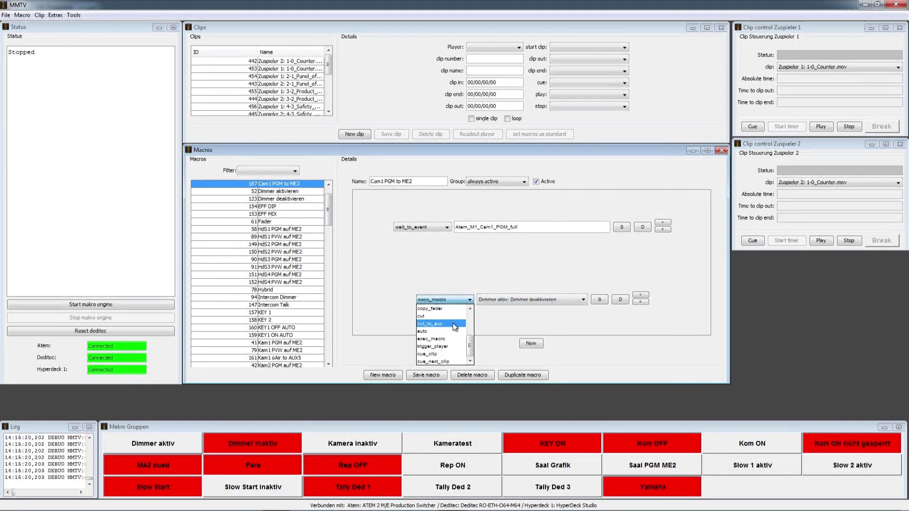
pyautogui.click(447, 346)
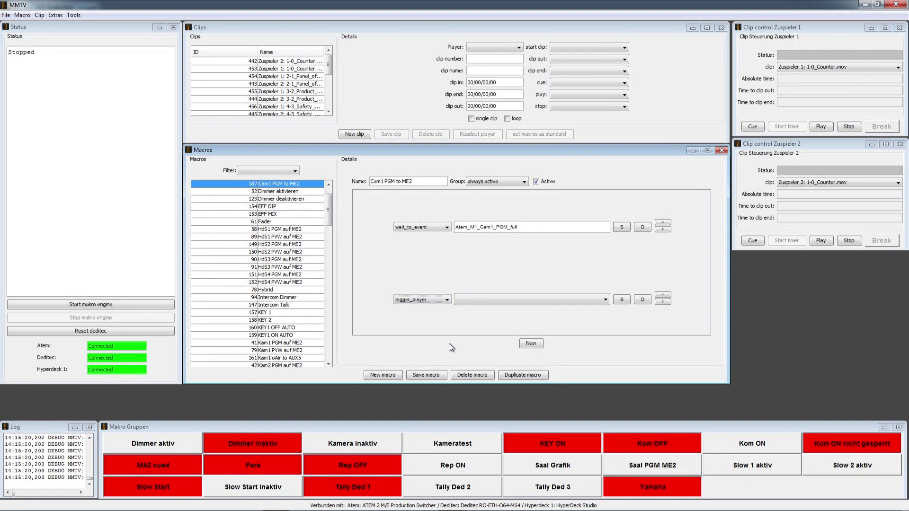
# Select Zuspieler 1 for the trigger_player command, and change that command to cue_clip with the clip Zuspieler 1: 3-2_Product_Innovation.mov
pyautogui.click(476, 299)
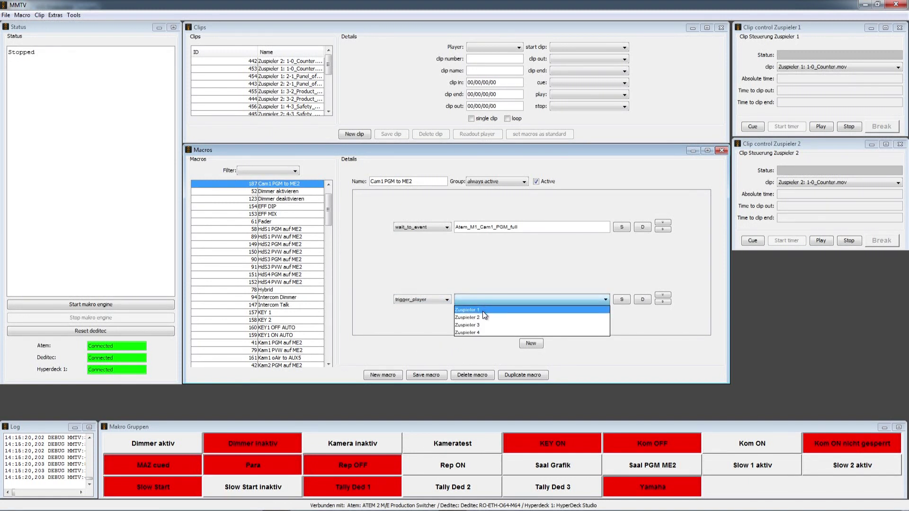
pyautogui.click(482, 311)
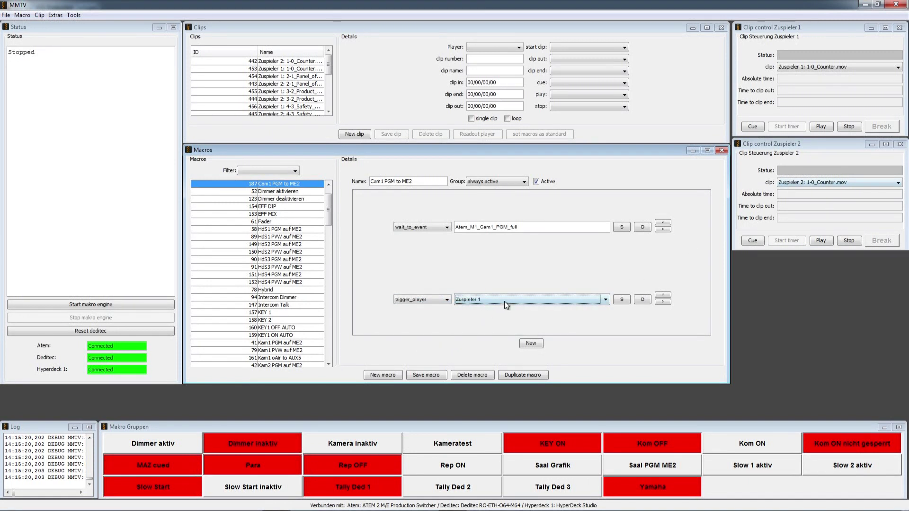
pyautogui.click(434, 299)
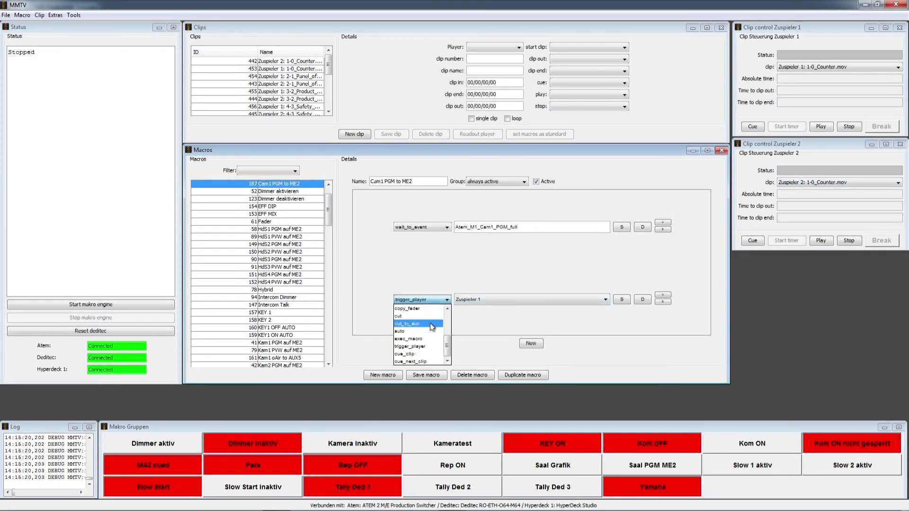
pyautogui.click(417, 352)
pyautogui.click(529, 299)
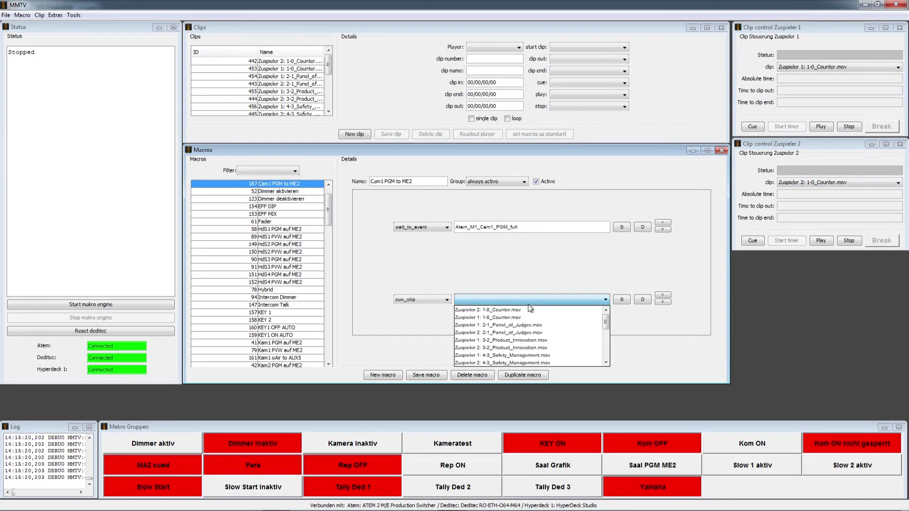
pyautogui.click(516, 340)
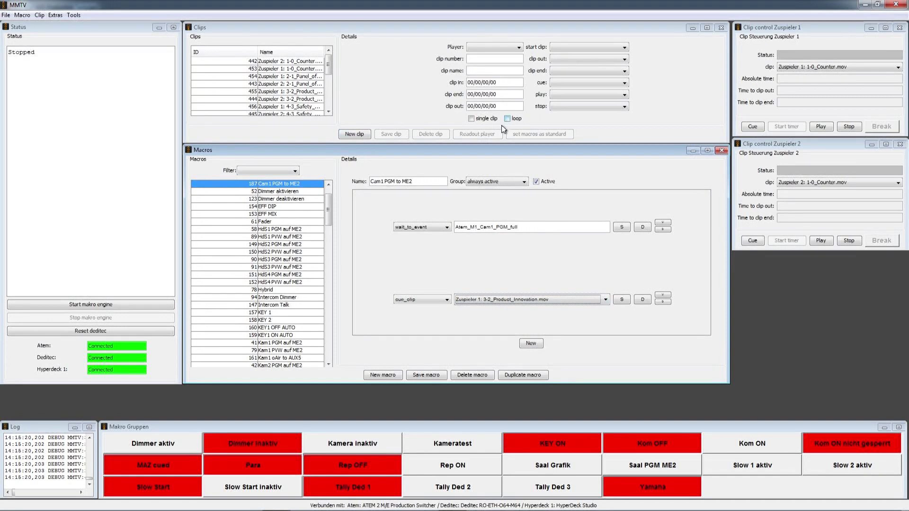
# Change the second command of the Cam1 PGM to ME2 macro to cue_next_clip with Zuspieler 1 as the player
pyautogui.click(433, 298)
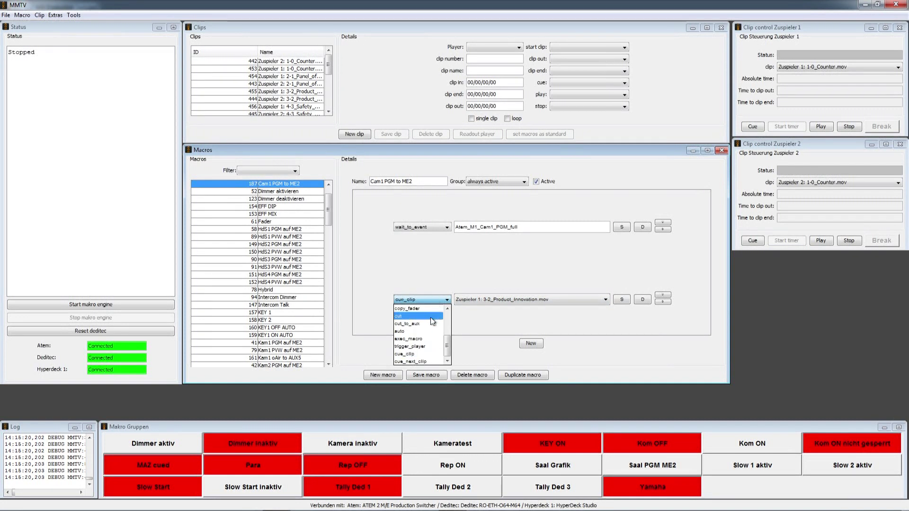
pyautogui.click(421, 361)
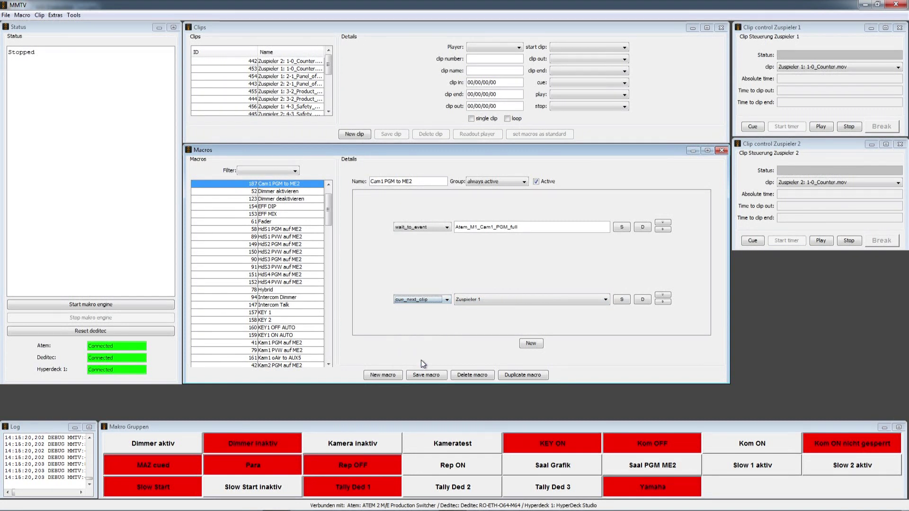
pyautogui.click(487, 297)
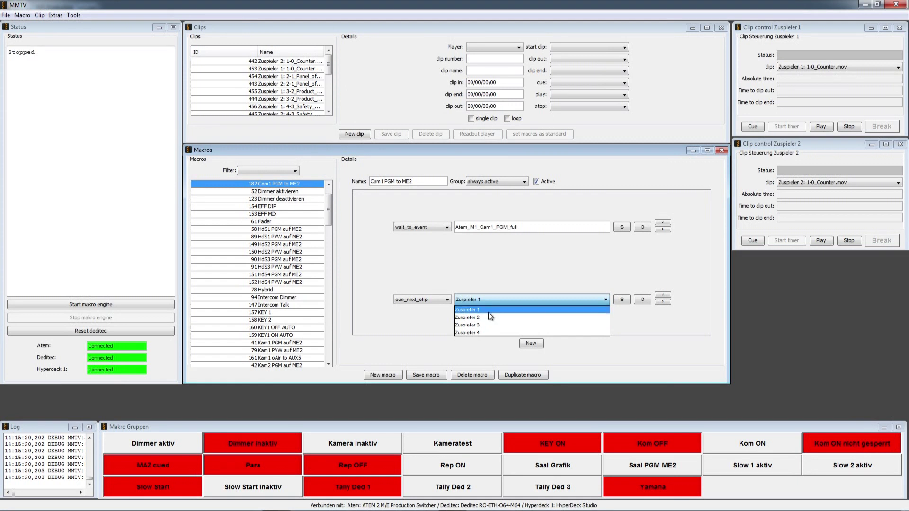
pyautogui.click(488, 312)
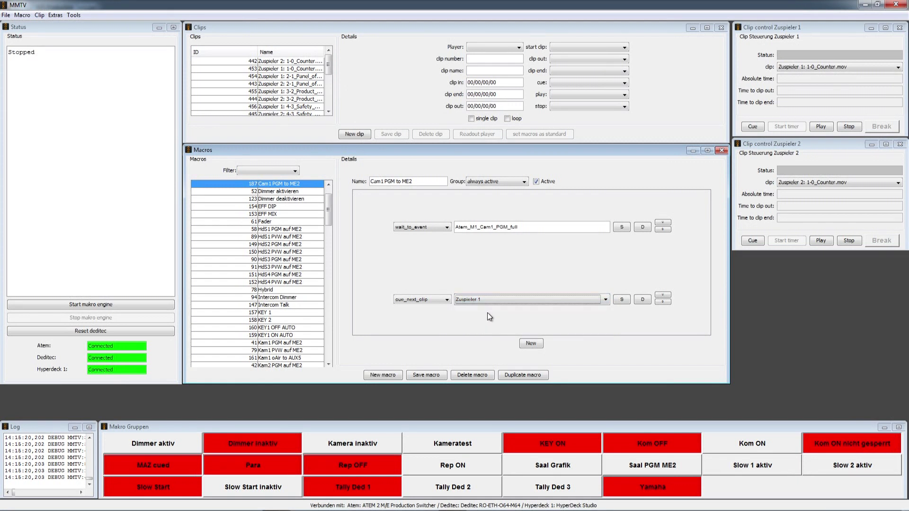
pyautogui.click(447, 301)
pyautogui.click(448, 301)
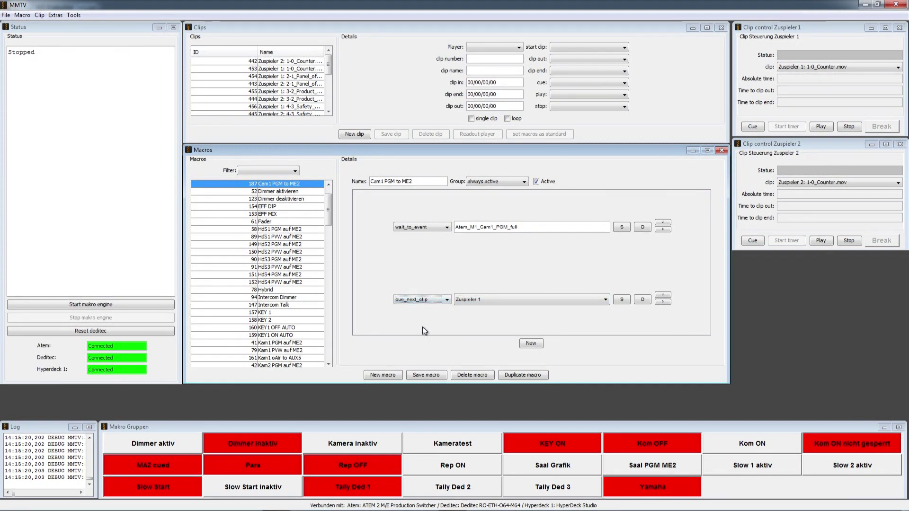